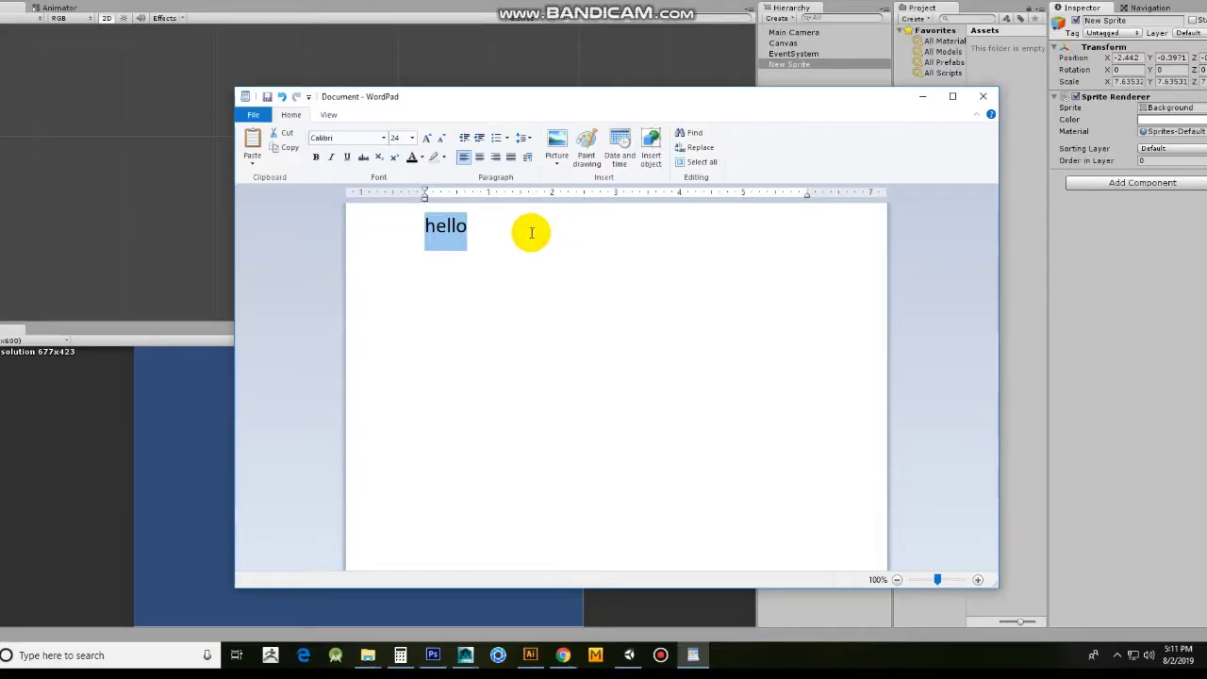
In the WordPad note, replace 'pagalawin' with 'pasunurin sa mouse ang isang object .', then minimize WordPad.
{"action": "left_click", "coordinate": [531, 232]}
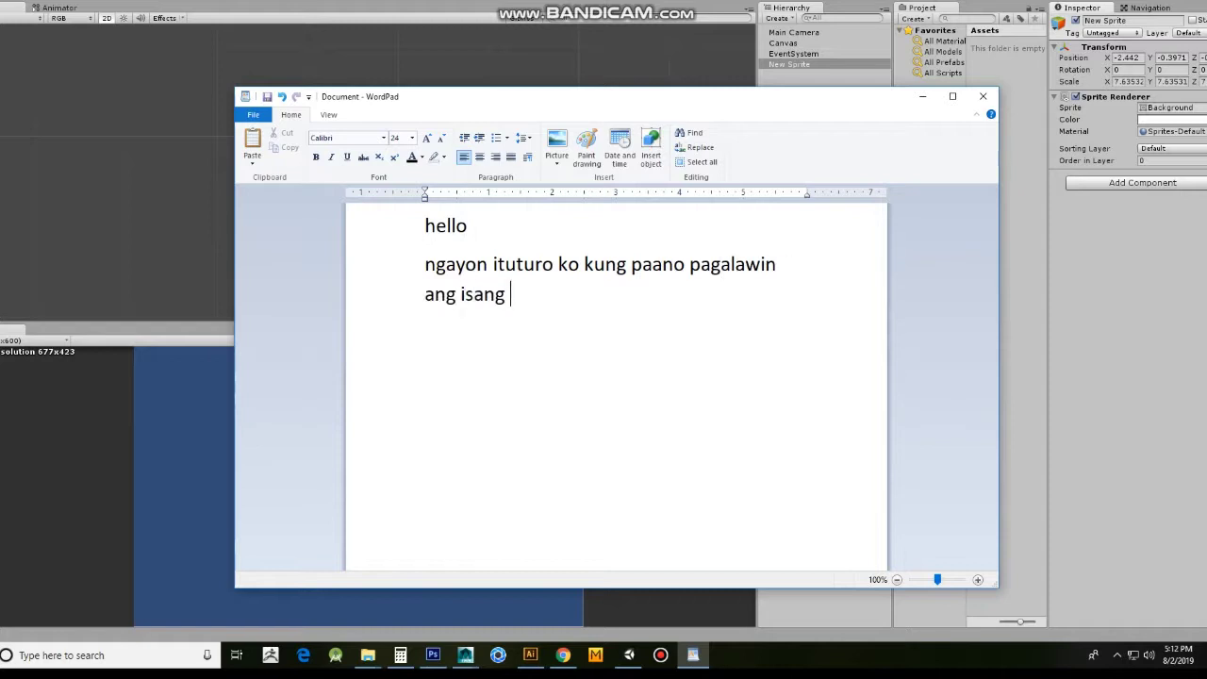
{"action": "type", "text": "ngayon ituturo ko kung paano pagalawin ang isang object"}
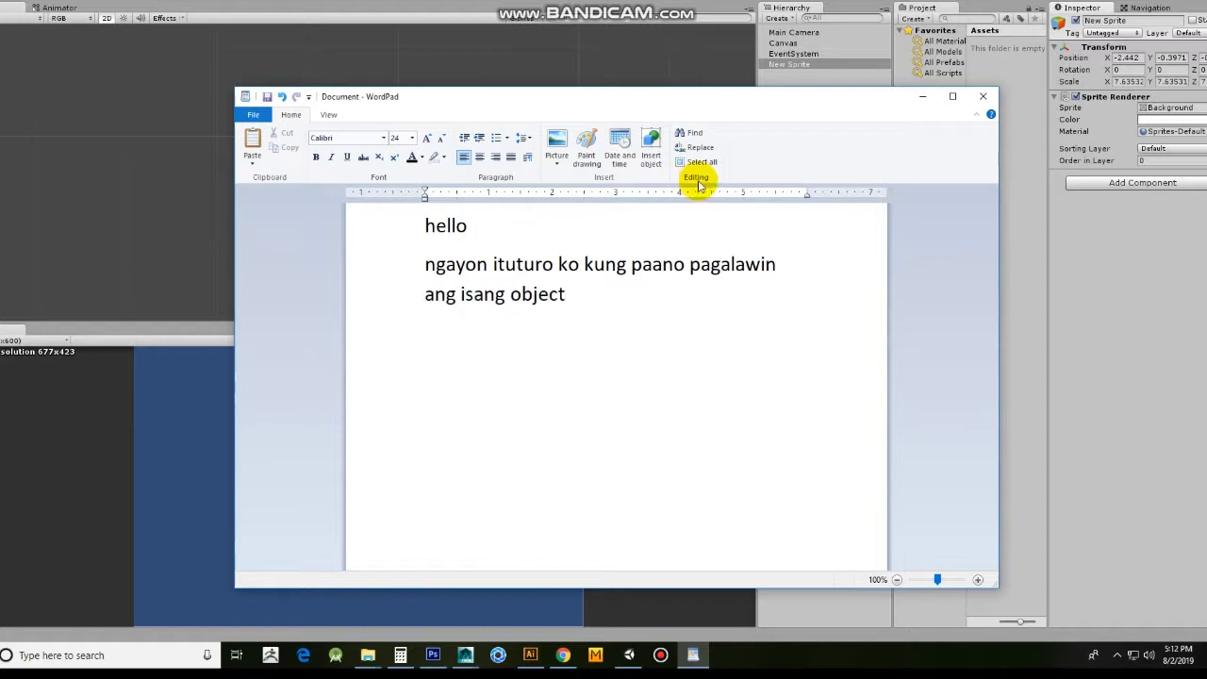
{"action": "left_click", "coordinate": [777, 265]}
{"action": "left_click_drag", "start_coordinate": [776, 265], "coordinate": [691, 271]}
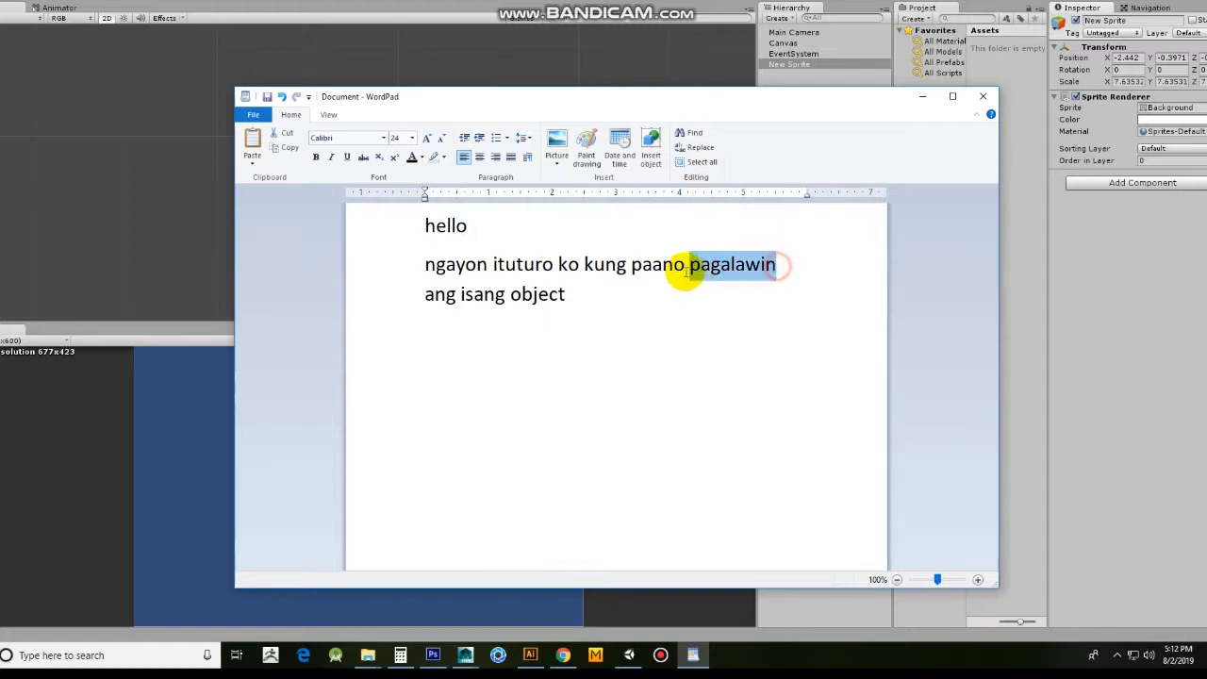
{"action": "type", "text": "pasunurin "}
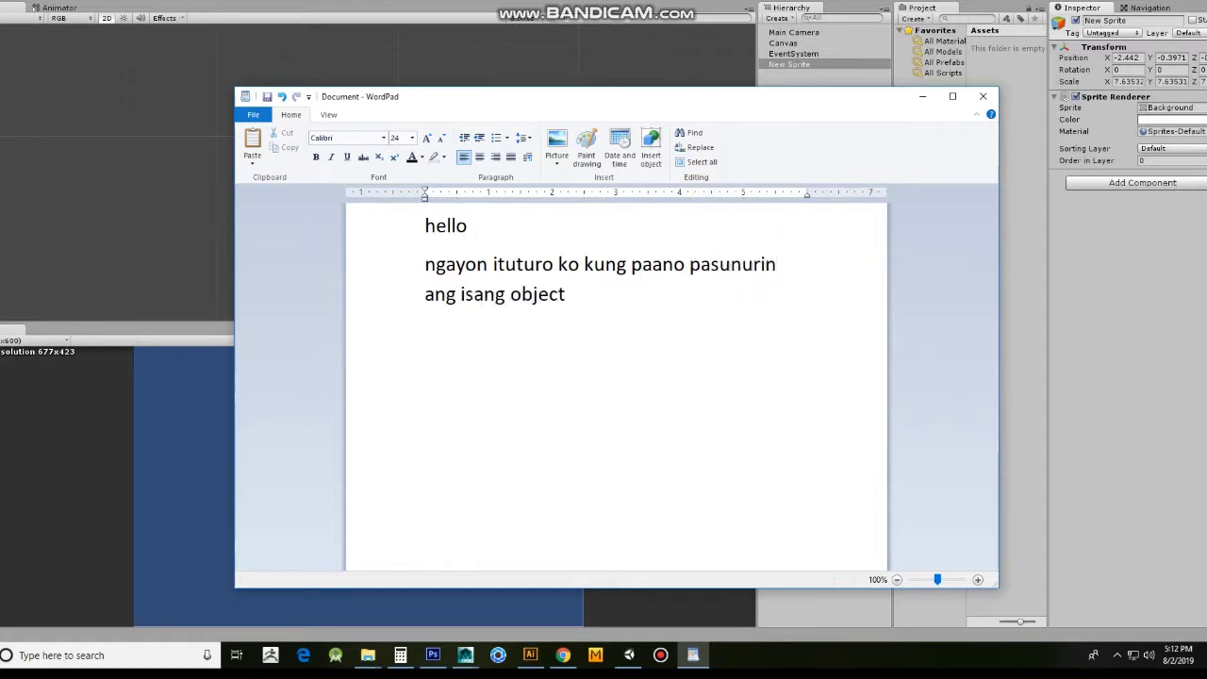
{"action": "type", "text": "sa mouse ang isang object "}
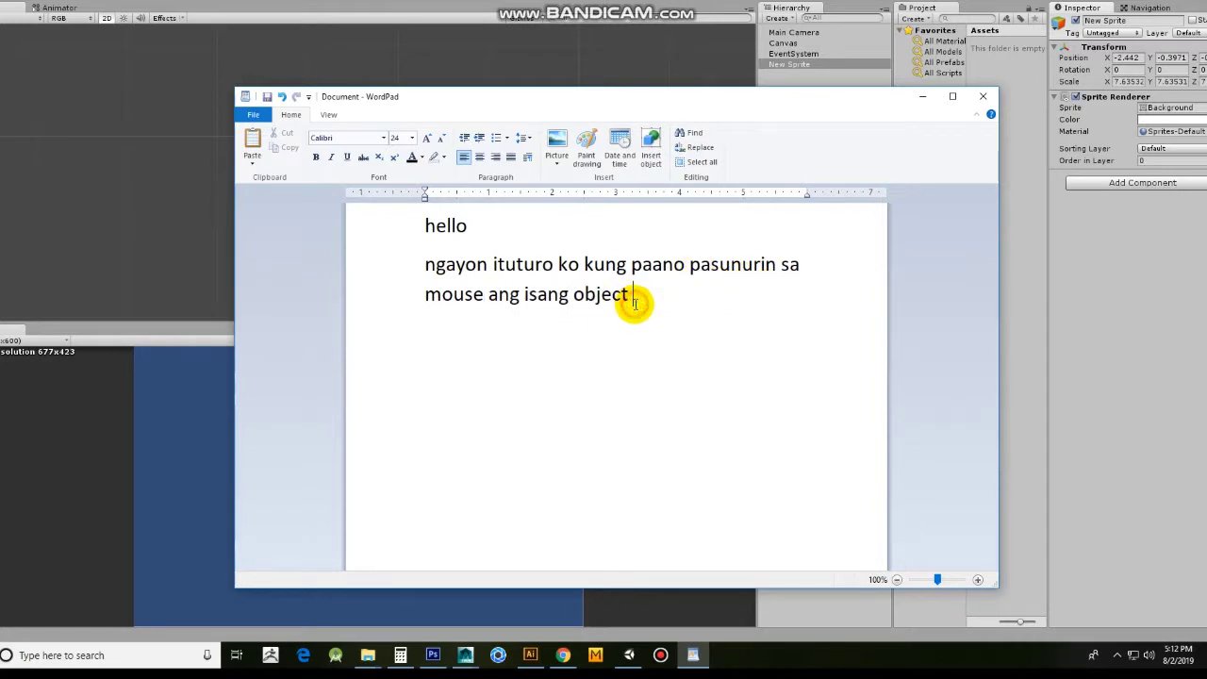
{"action": "type", "text": "."}
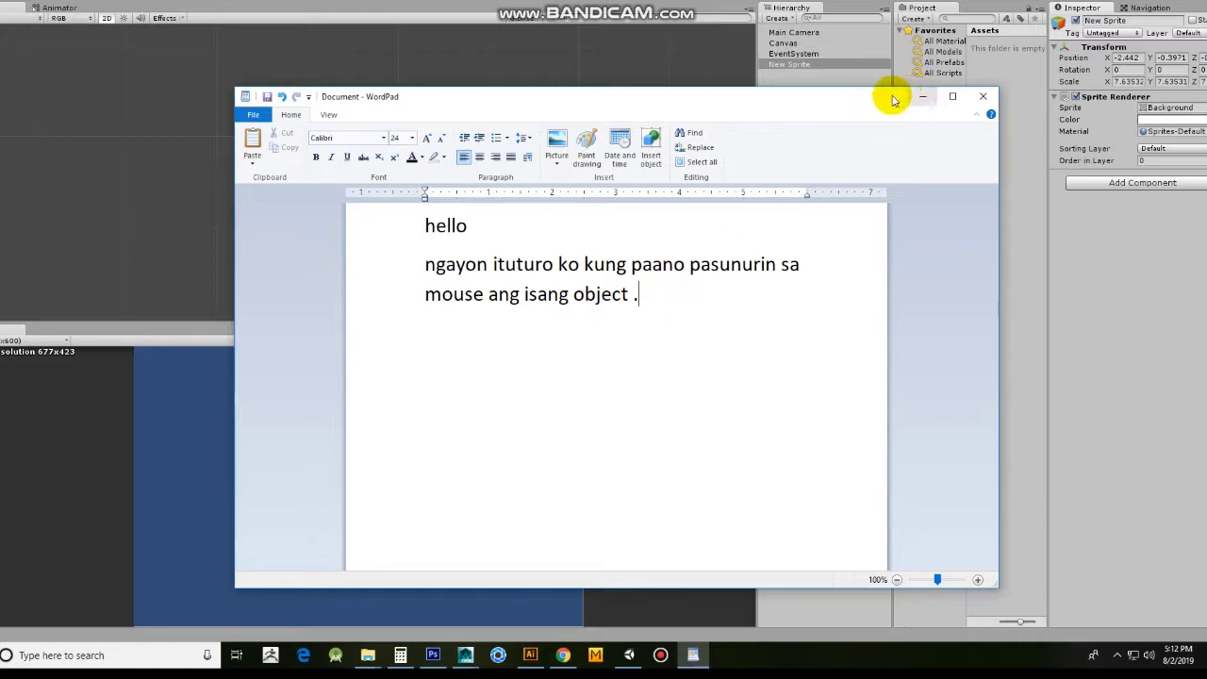
{"action": "left_click_drag", "start_coordinate": [886, 98], "coordinate": [855, 103]}
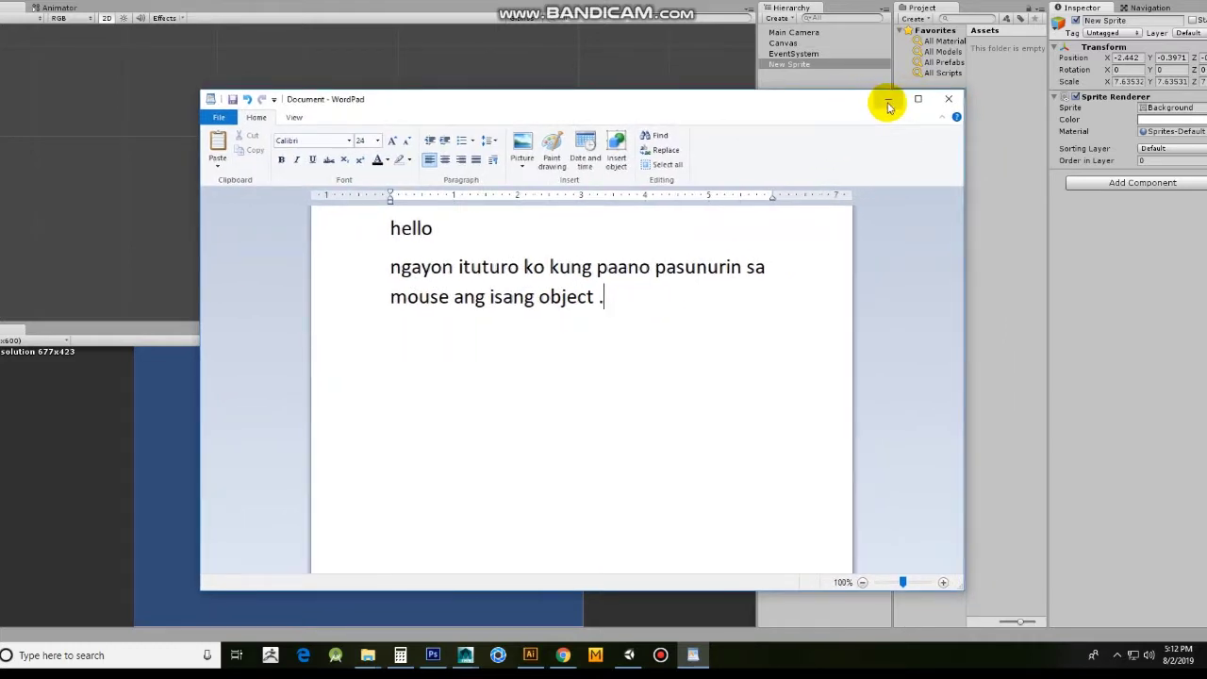
{"action": "left_click", "coordinate": [888, 102]}
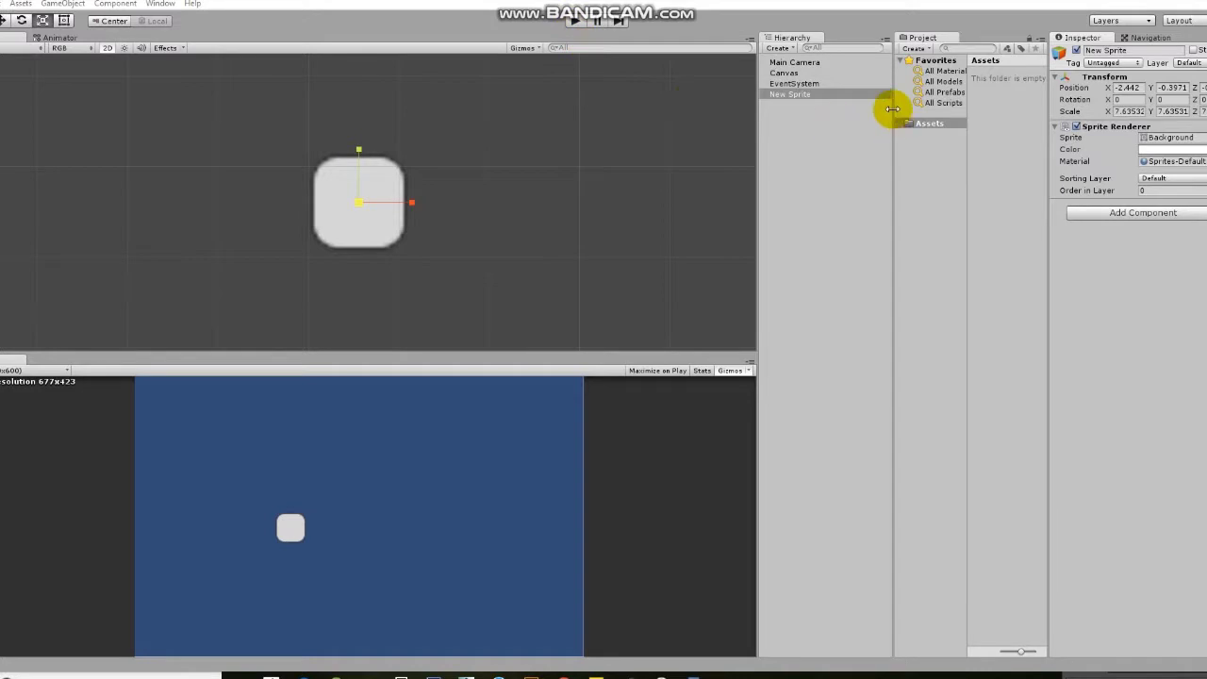
Create a C# script named moveOnScreen in the Assets folder and open it in MonoDevelop.
{"action": "left_click", "coordinate": [835, 96]}
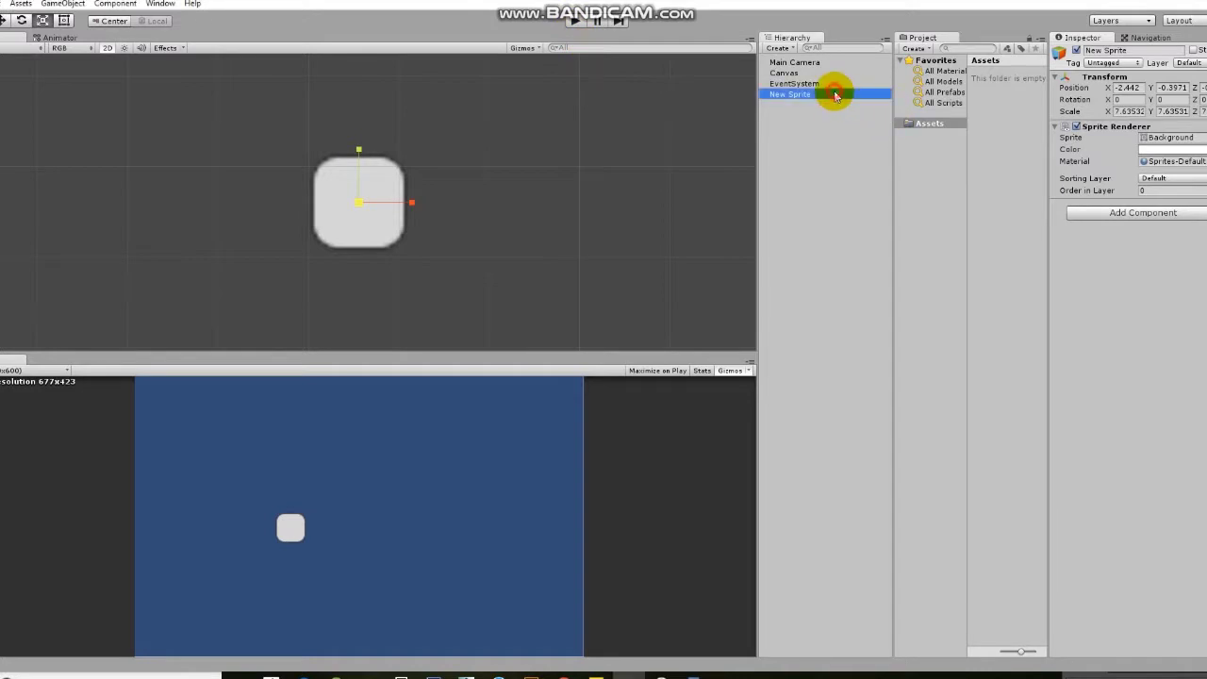
{"action": "left_click", "coordinate": [923, 124]}
{"action": "right_click", "coordinate": [923, 126]}
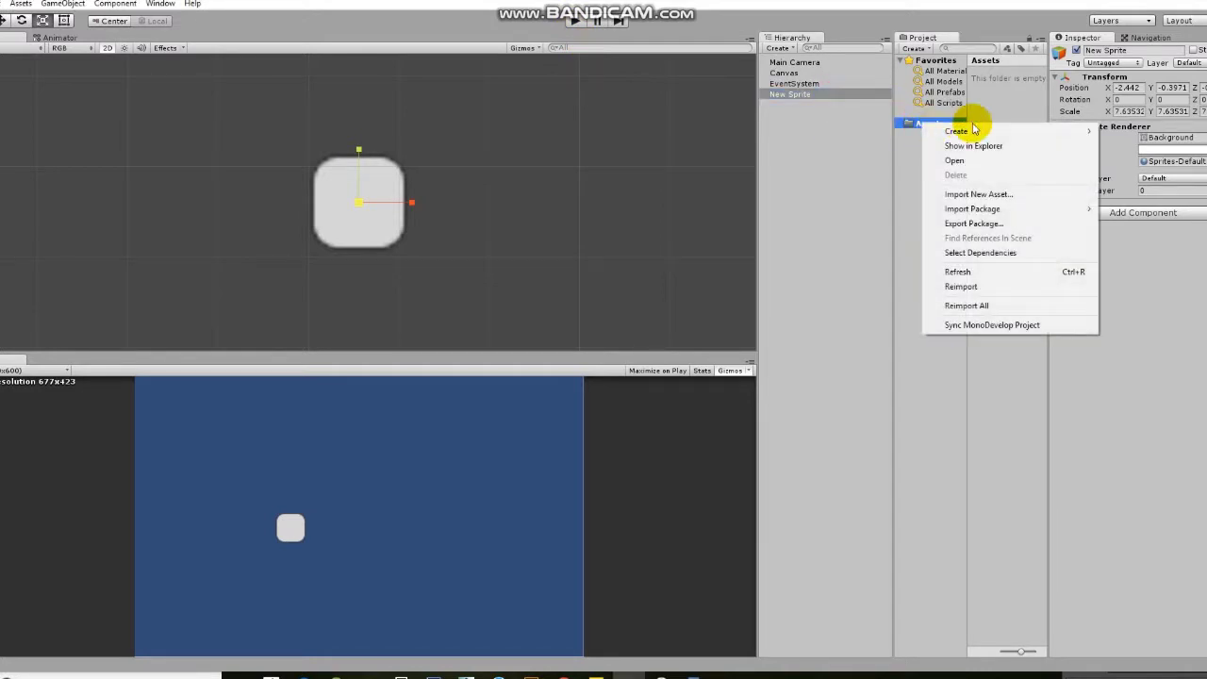
{"action": "mouse_move", "coordinate": [975, 135]}
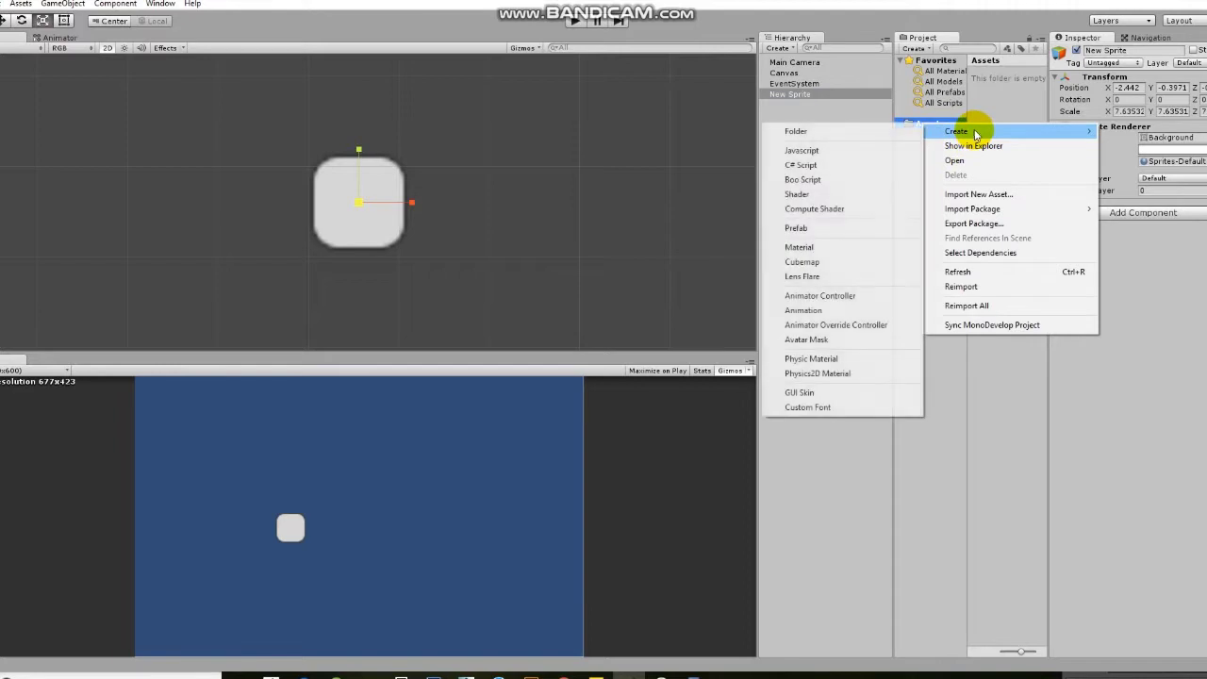
{"action": "left_click", "coordinate": [834, 167]}
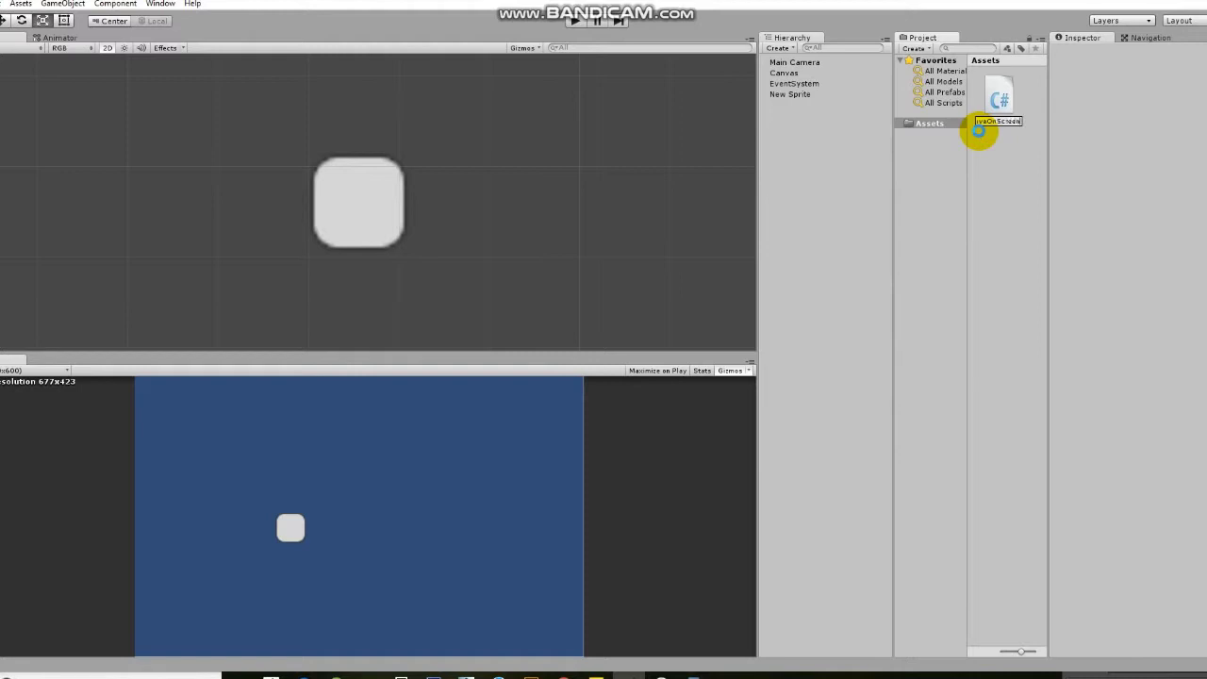
{"action": "key", "text": "Return"}
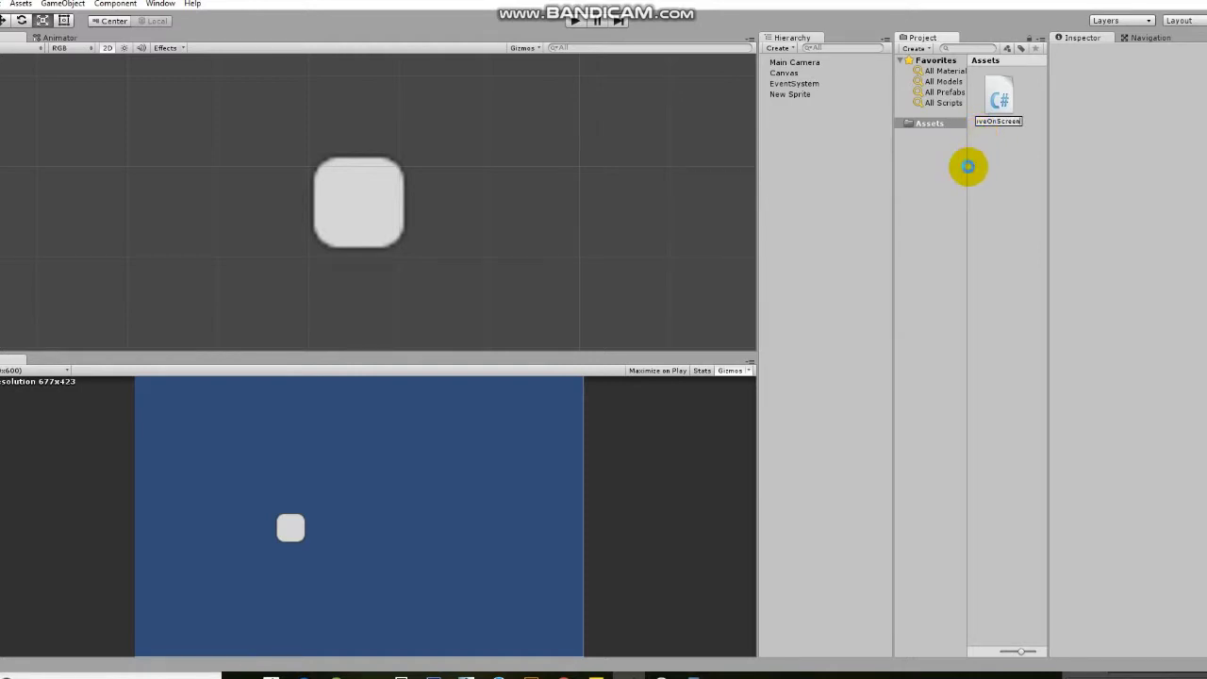
{"action": "double_click", "coordinate": [1006, 103]}
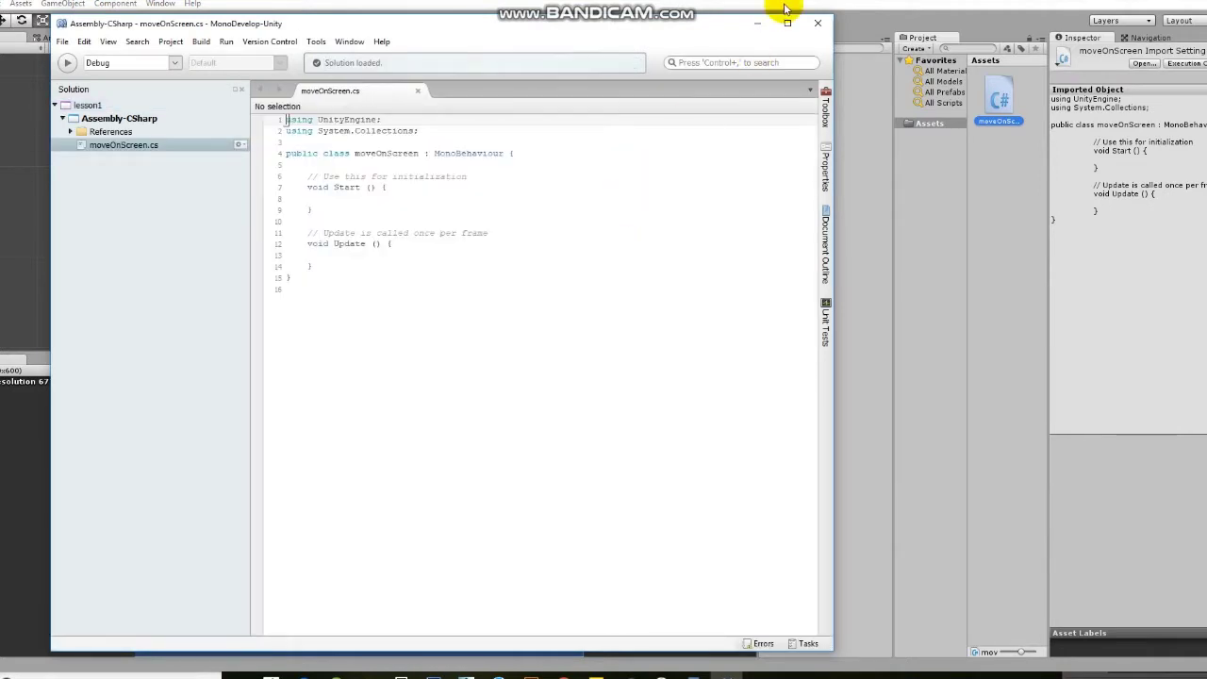
Maximize MonoDevelop and delete the initialization comment on line 6 of moveOnScreen.cs.
{"action": "left_click", "coordinate": [789, 20]}
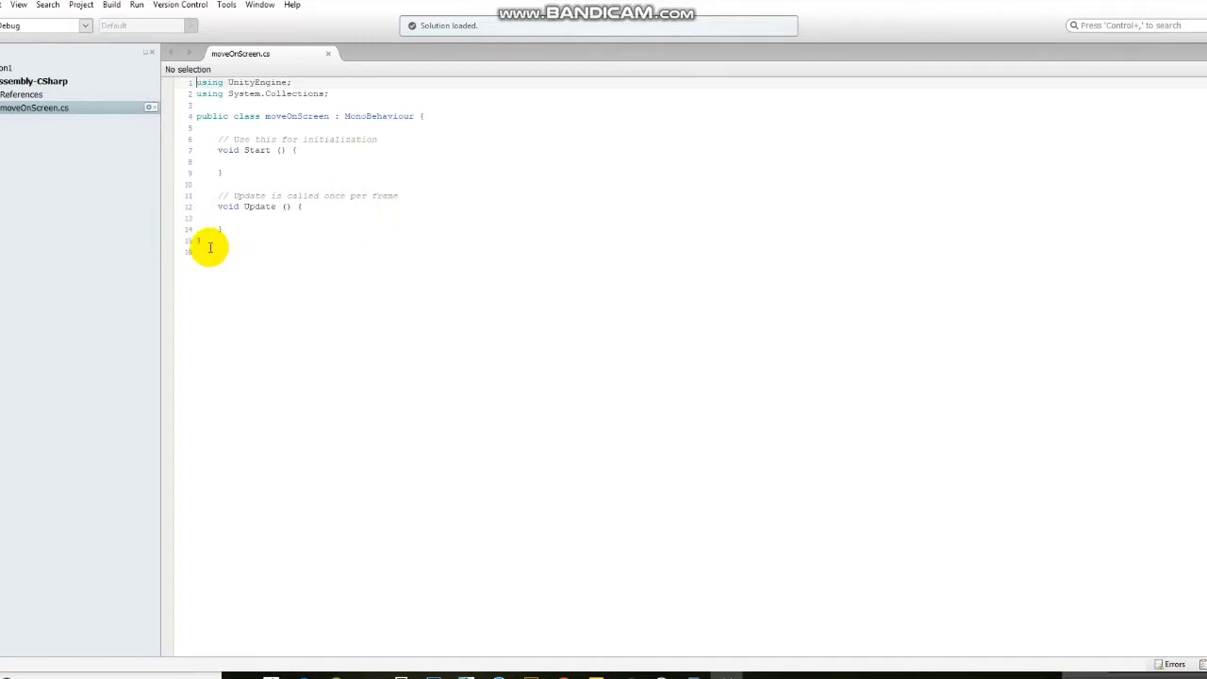
{"action": "left_click_drag", "start_coordinate": [210, 247], "coordinate": [176, 82]}
{"action": "left_click", "coordinate": [394, 303]}
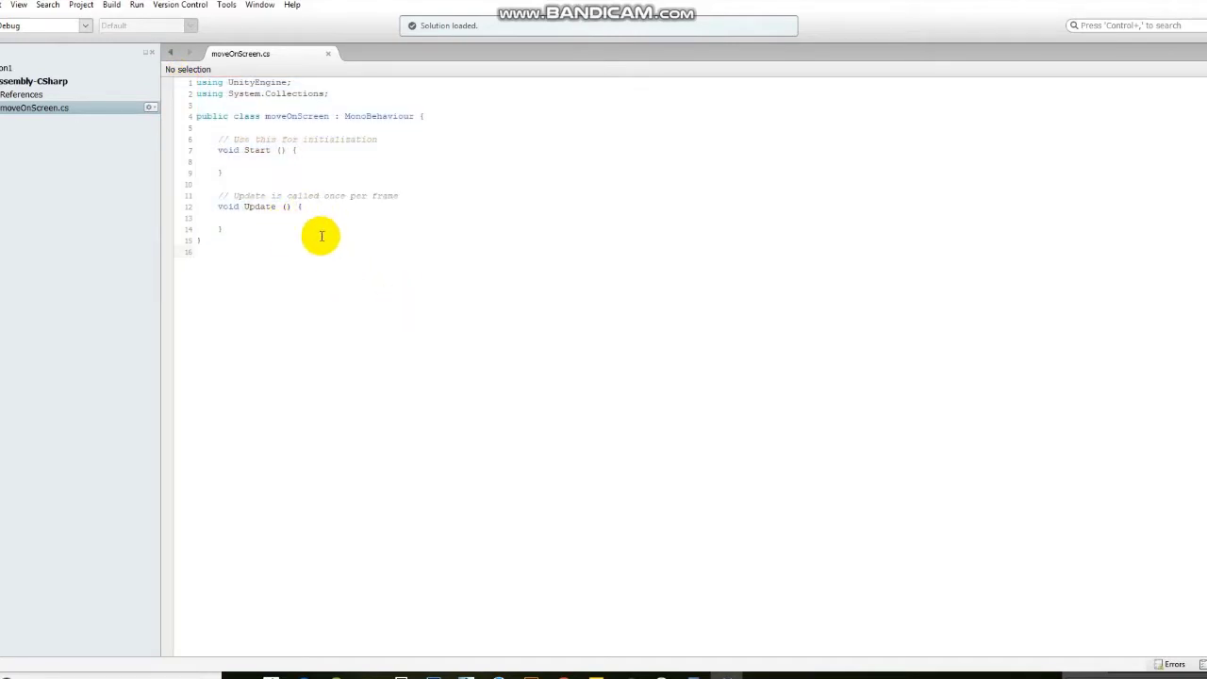
{"action": "scroll", "coordinate": [318, 246], "scroll_direction": "up", "scroll_amount": 1, "text": "ctrl"}
{"action": "scroll", "coordinate": [318, 244], "scroll_direction": "up", "scroll_amount": 2, "text": "ctrl"}
{"action": "scroll", "coordinate": [318, 242], "scroll_direction": "up", "scroll_amount": 1, "text": "ctrl"}
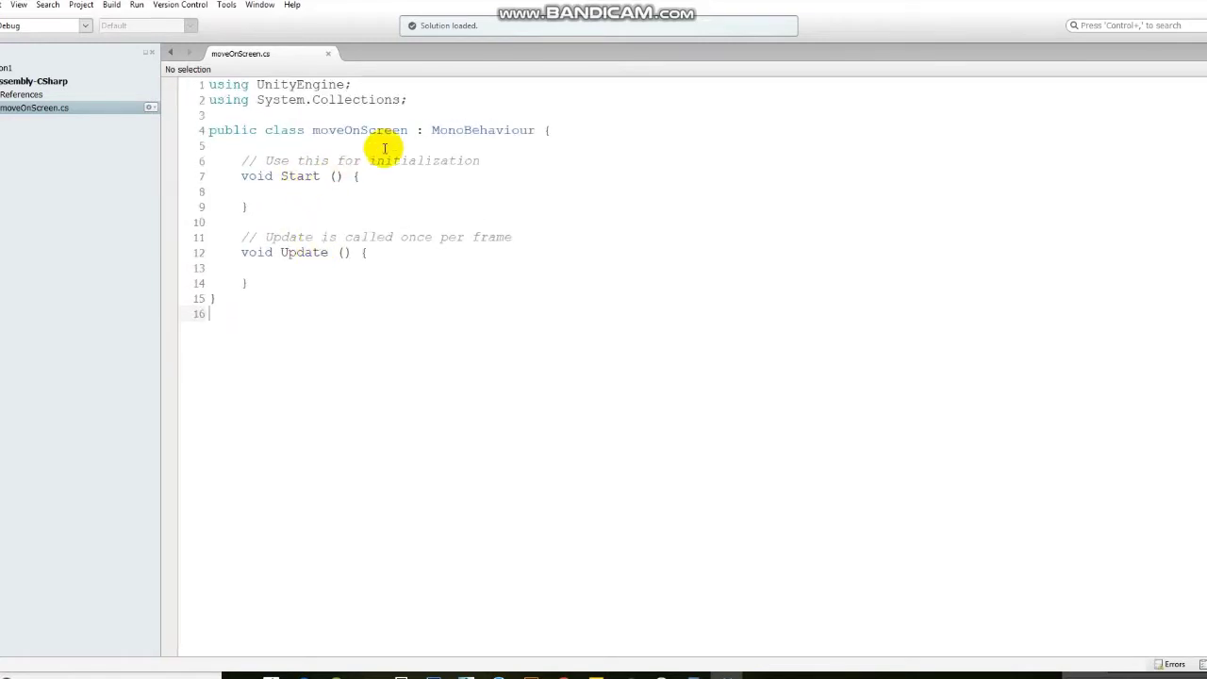
{"action": "left_click_drag", "start_coordinate": [495, 160], "coordinate": [251, 161]}
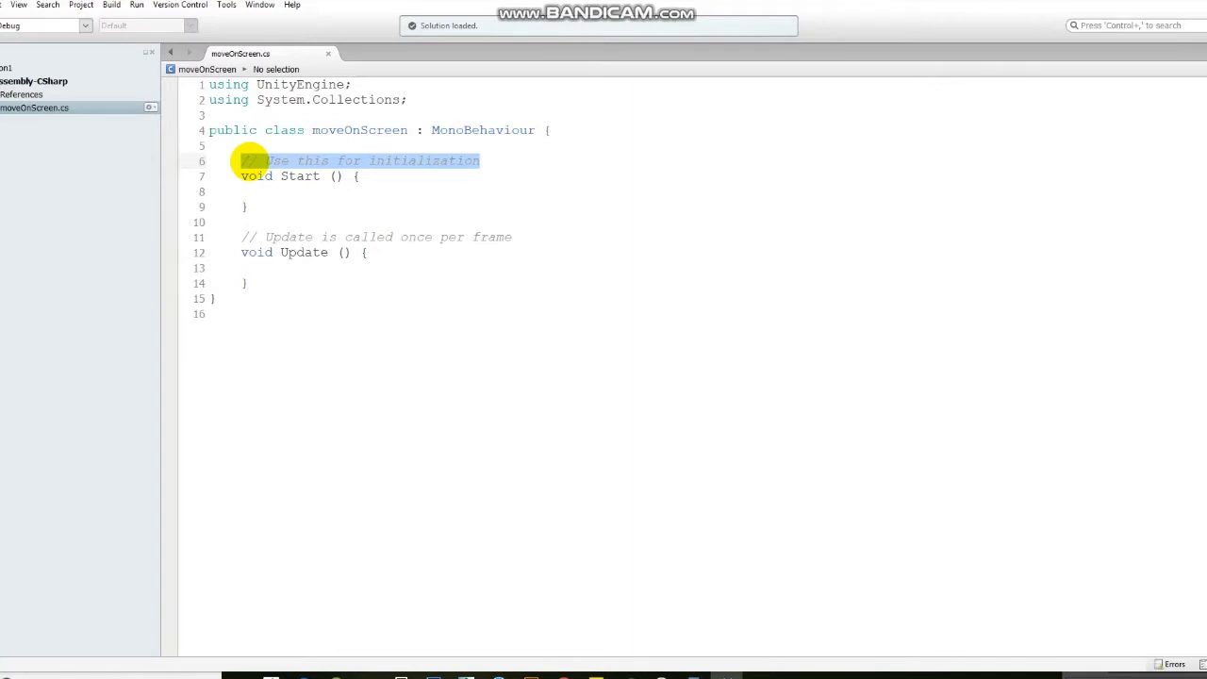
{"action": "type", "text": "public"}
{"action": "key", "text": "BackSpace"}
{"action": "key", "text": "BackSpace"}
{"action": "key", "text": "BackSpace"}
{"action": "key", "text": "BackSpace"}
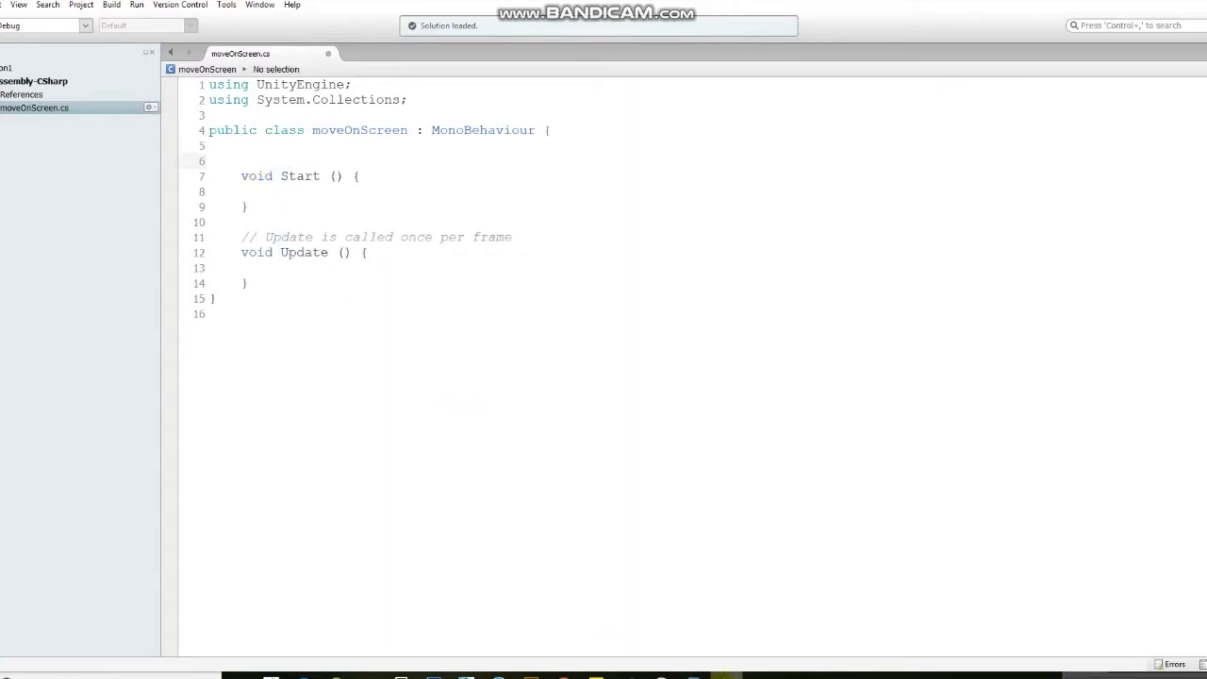
Add the line 'sundin lang ang mga ittype ko...' to the WordPad note, then hide it.
{"action": "left_click", "coordinate": [696, 676]}
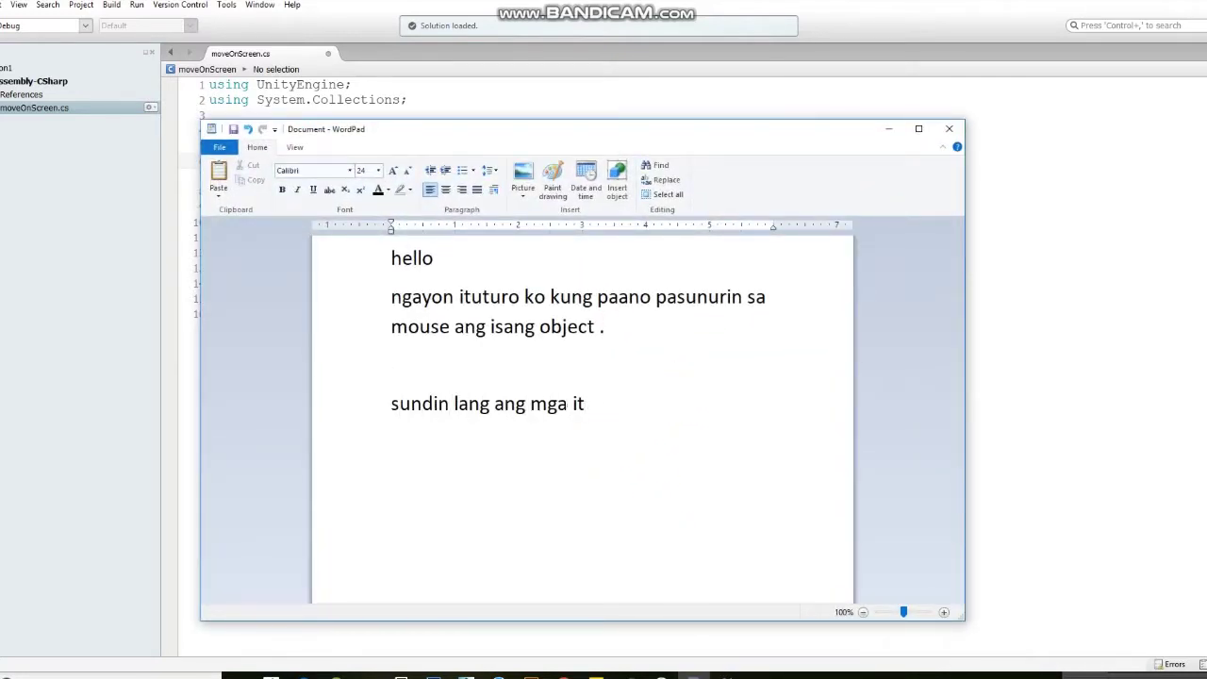
{"action": "type", "text": "type ko..."}
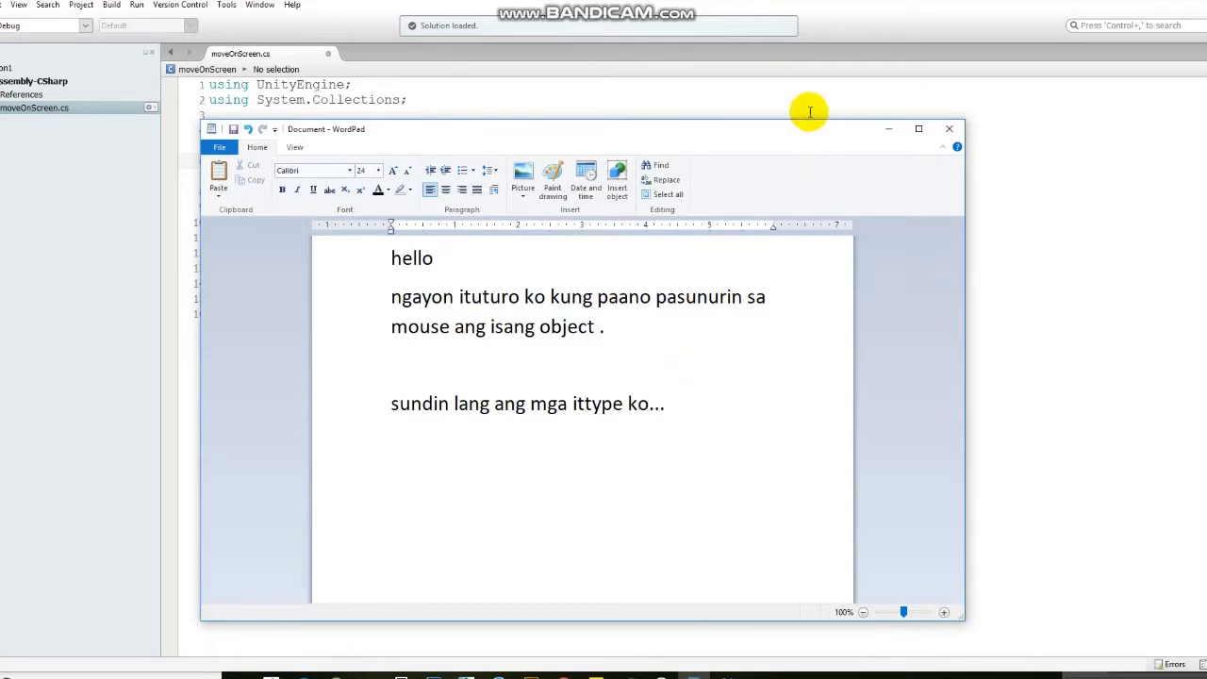
{"action": "left_click", "coordinate": [894, 129]}
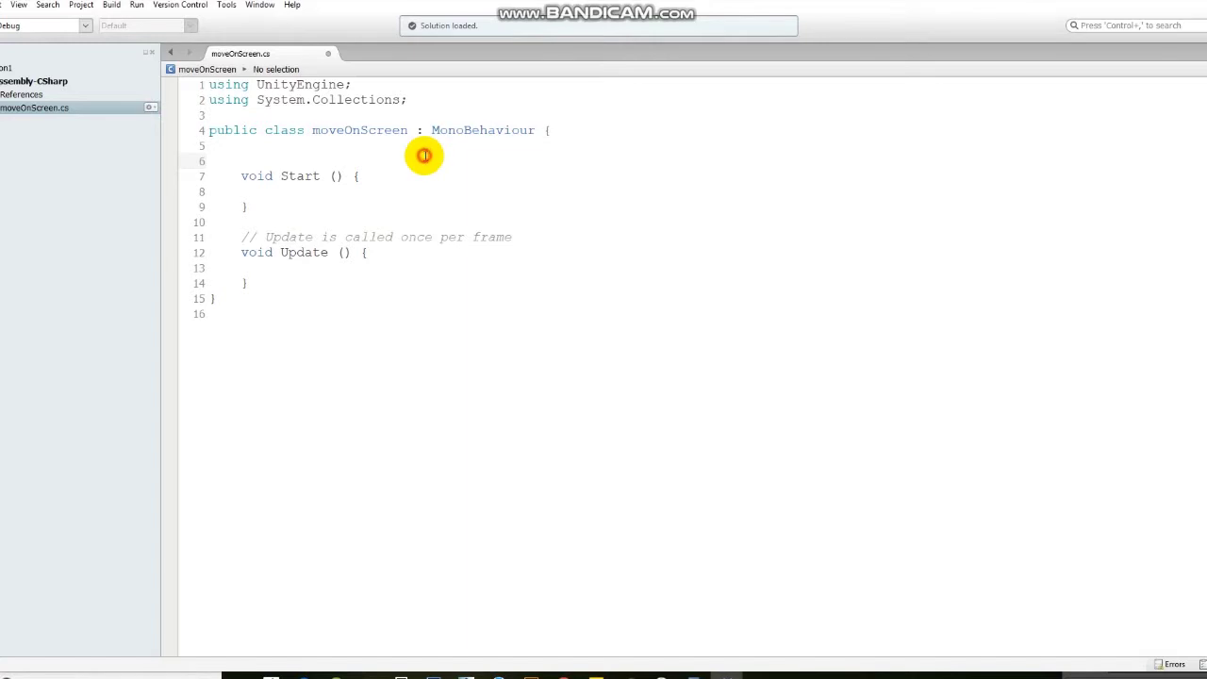
Declare a public Camera field cam and assign Camera.main to it in Start.
{"action": "type", "text": "public Cam"}
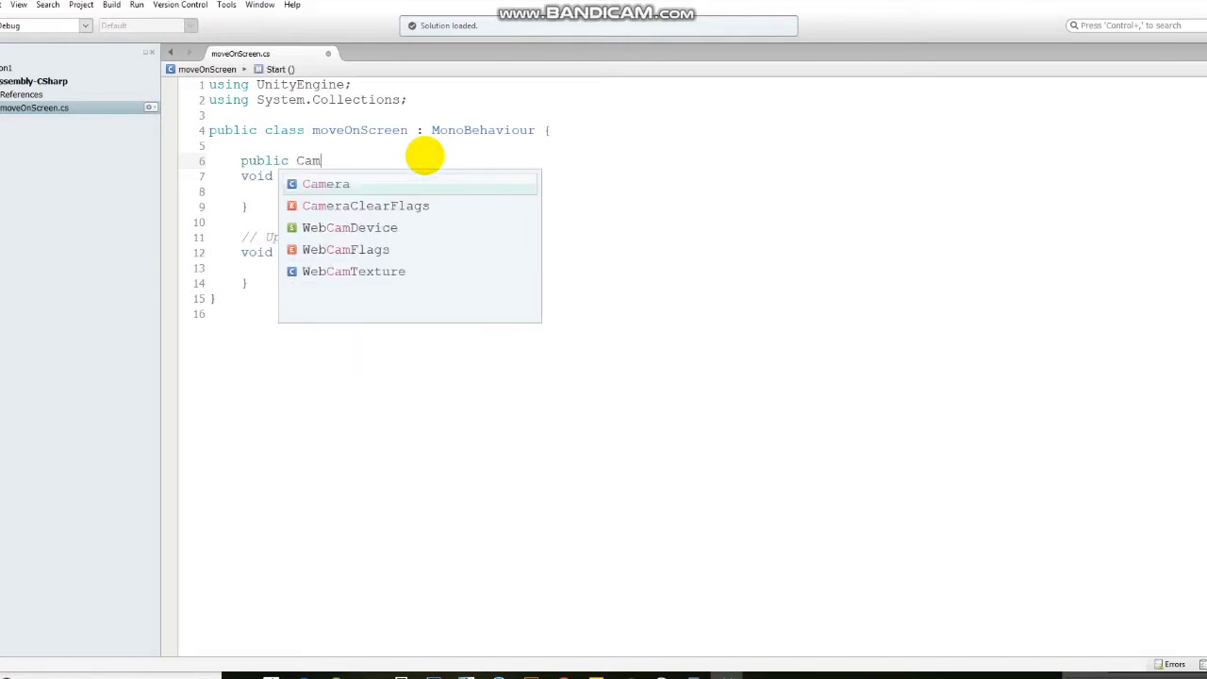
{"action": "type", "text": "era cam;"}
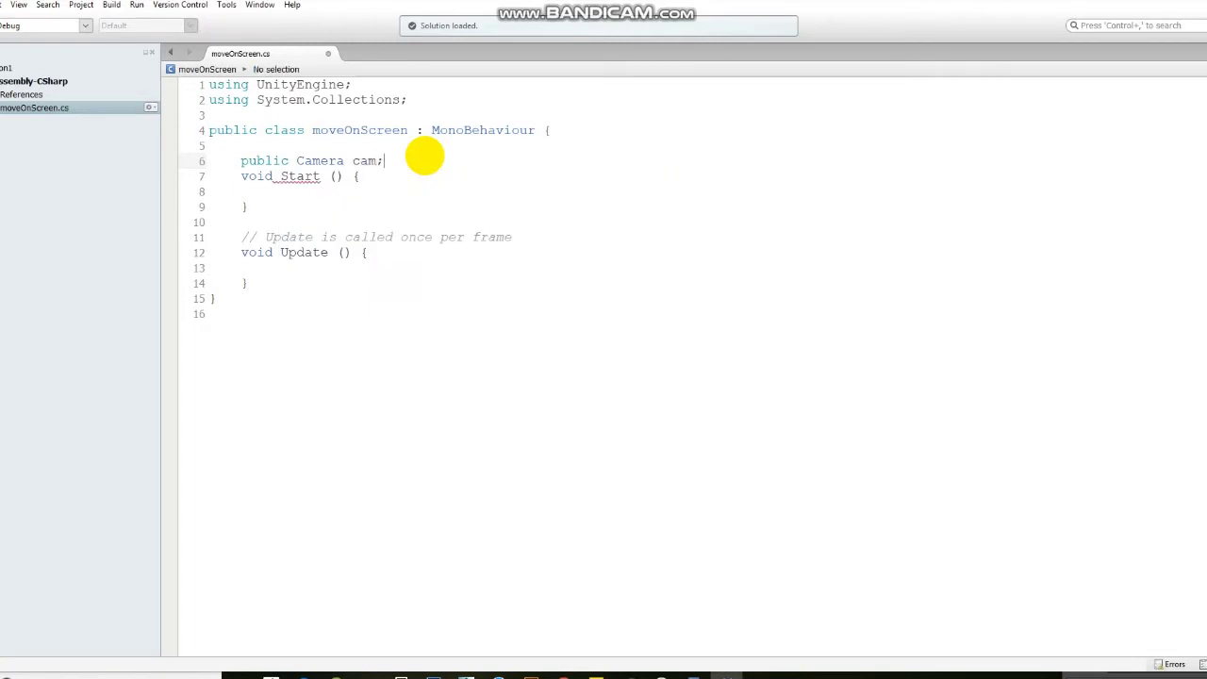
{"action": "left_click", "coordinate": [330, 195]}
{"action": "type", "text": "cam"}
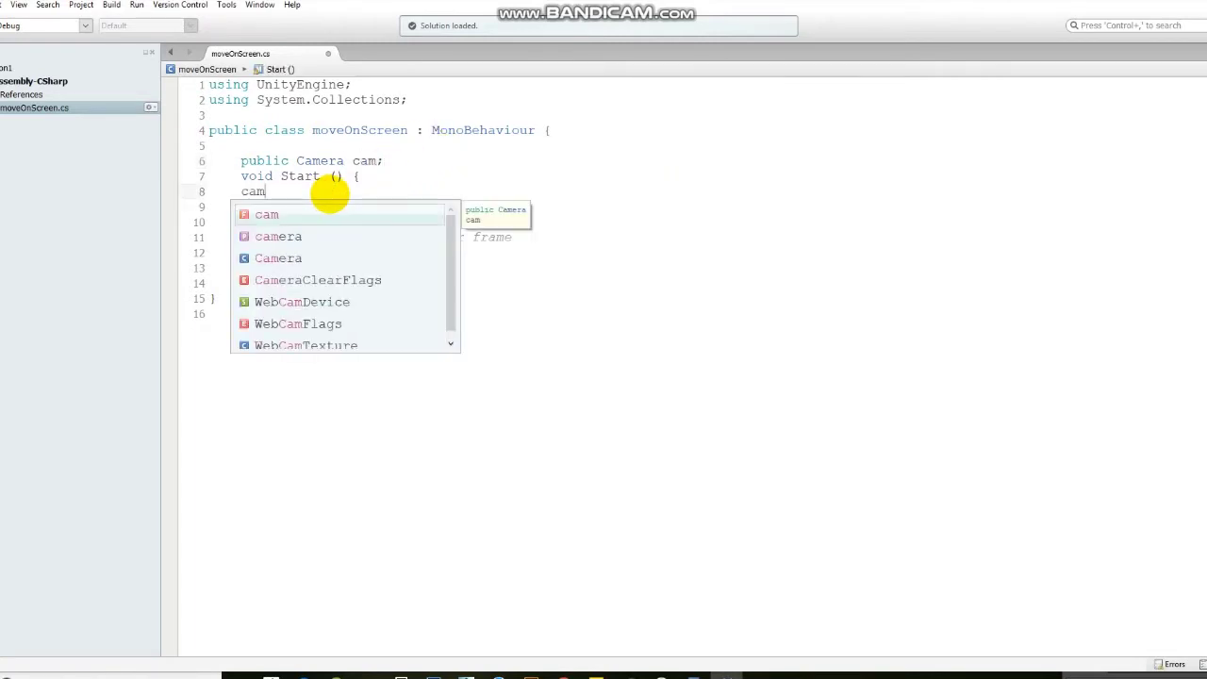
{"action": "type", "text": " = Ca"}
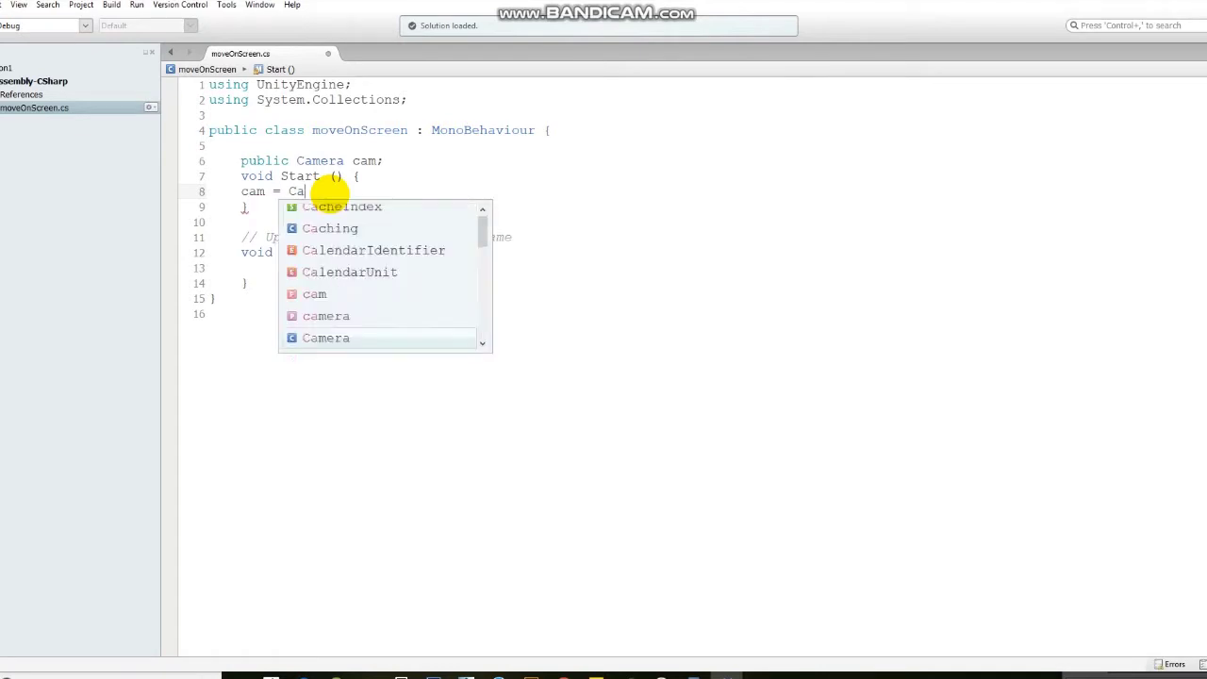
{"action": "type", "text": "mera.main;"}
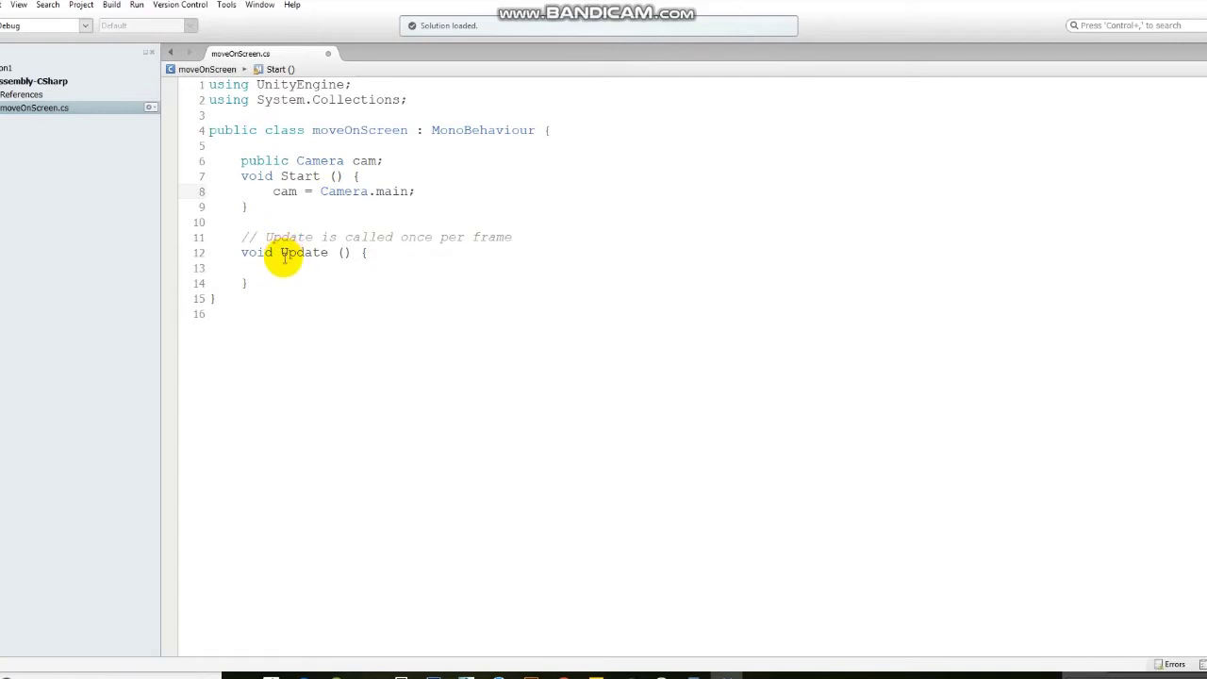
In Update, compute Vector2 vec = cam.ScreenToWorldPoint(Input.mousePosition).
{"action": "left_click", "coordinate": [289, 267]}
{"action": "type", "text": "Vector2 ve"}
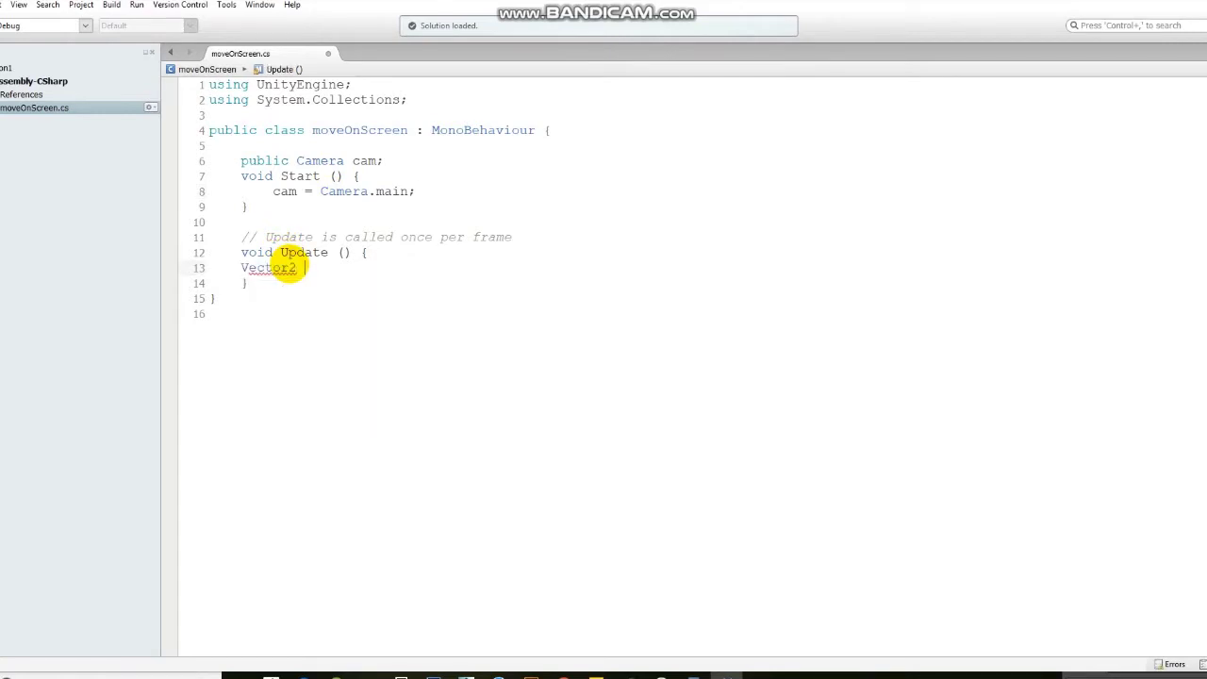
{"action": "type", "text": "c = cam.Scr"}
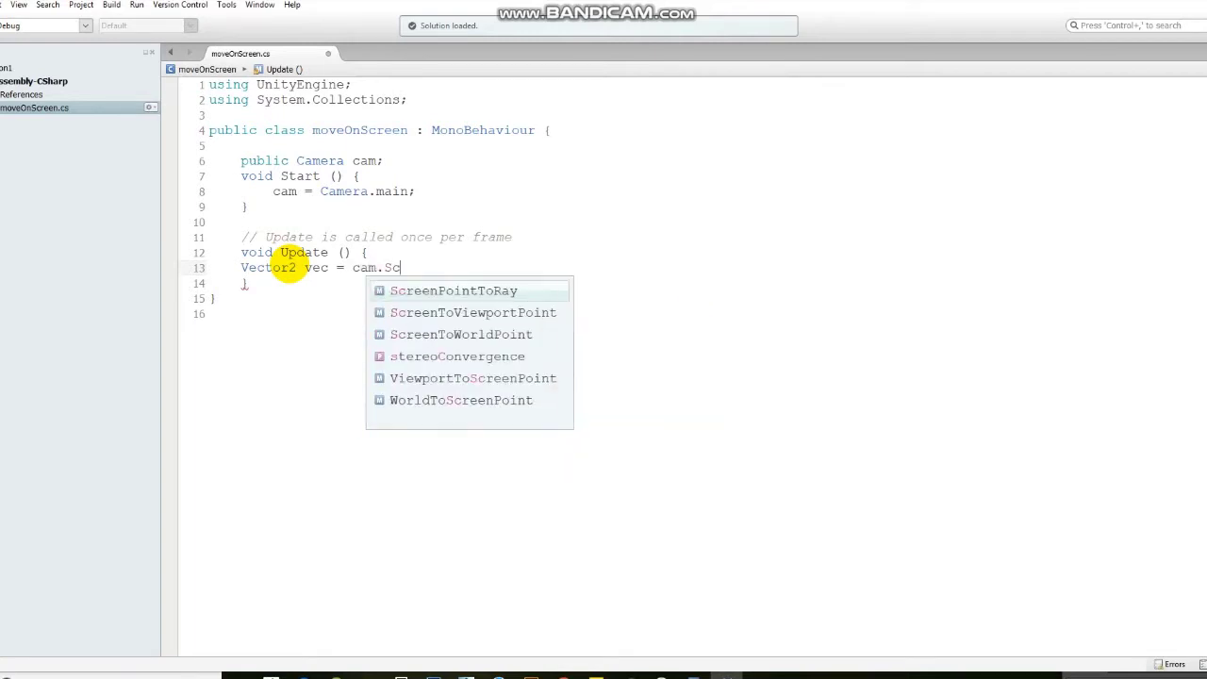
{"action": "key", "text": "Down"}
{"action": "key", "text": "Down"}
{"action": "key", "text": "Return"}
{"action": "type", "text": "("}
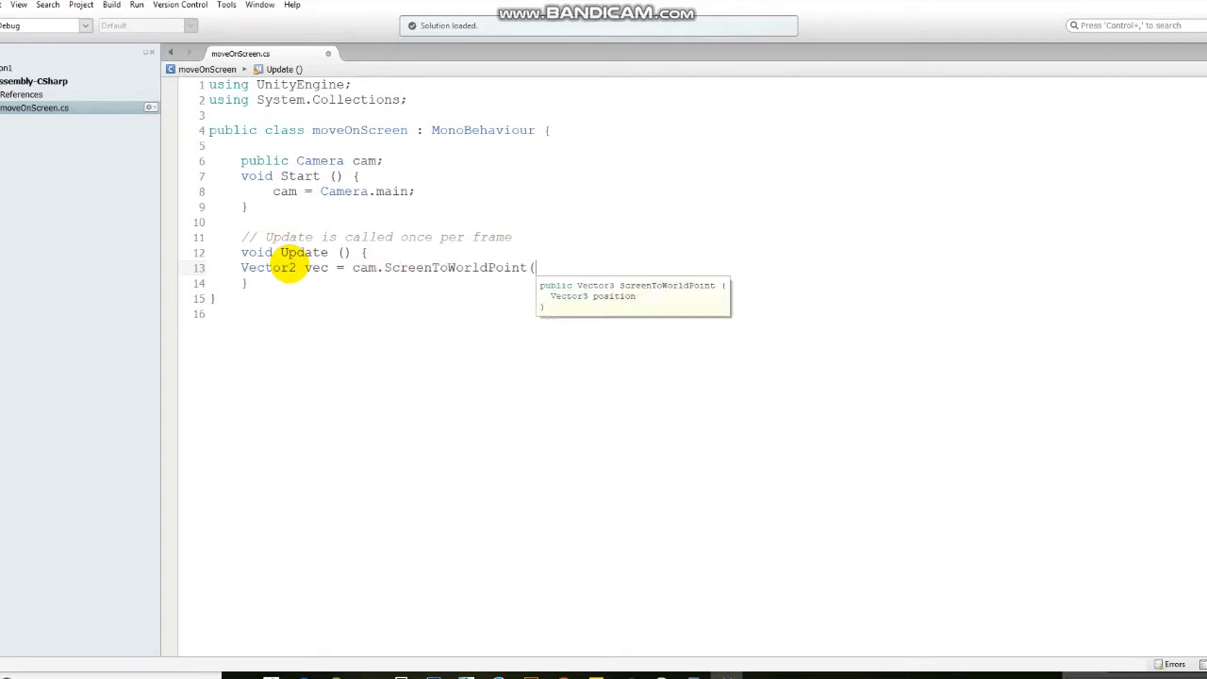
{"action": "type", "text": "Input."}
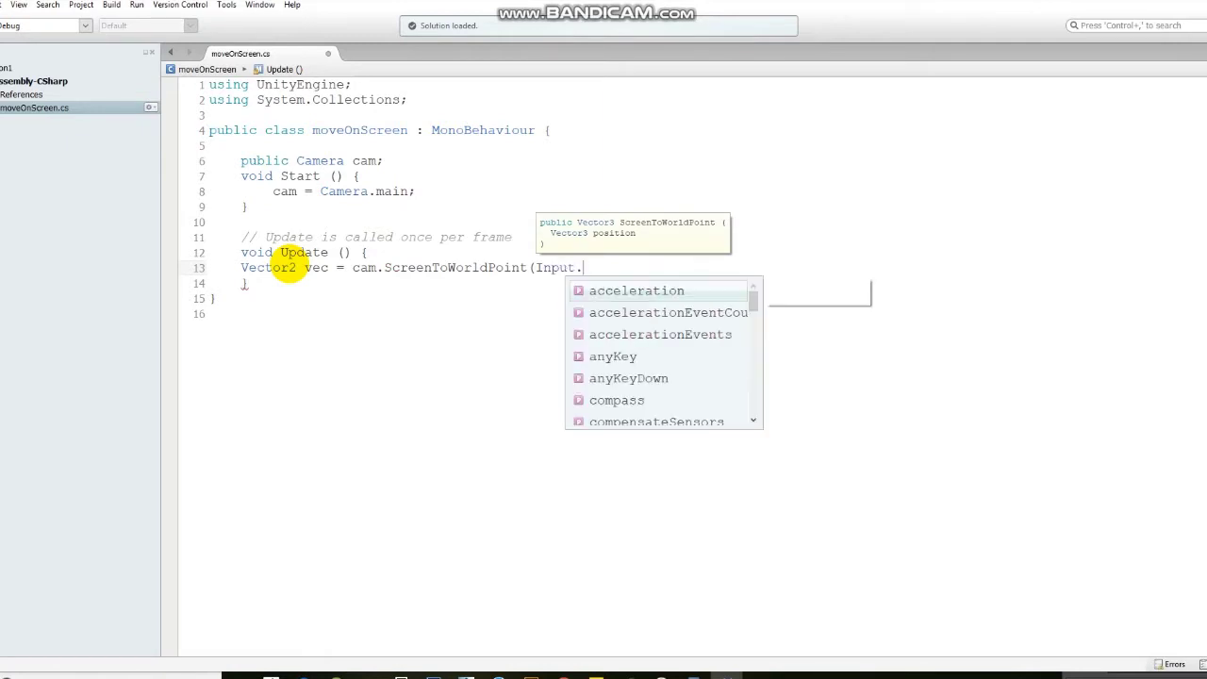
{"action": "type", "text": "mouse"}
{"action": "key", "text": "Up"}
{"action": "type", "text": ")"}
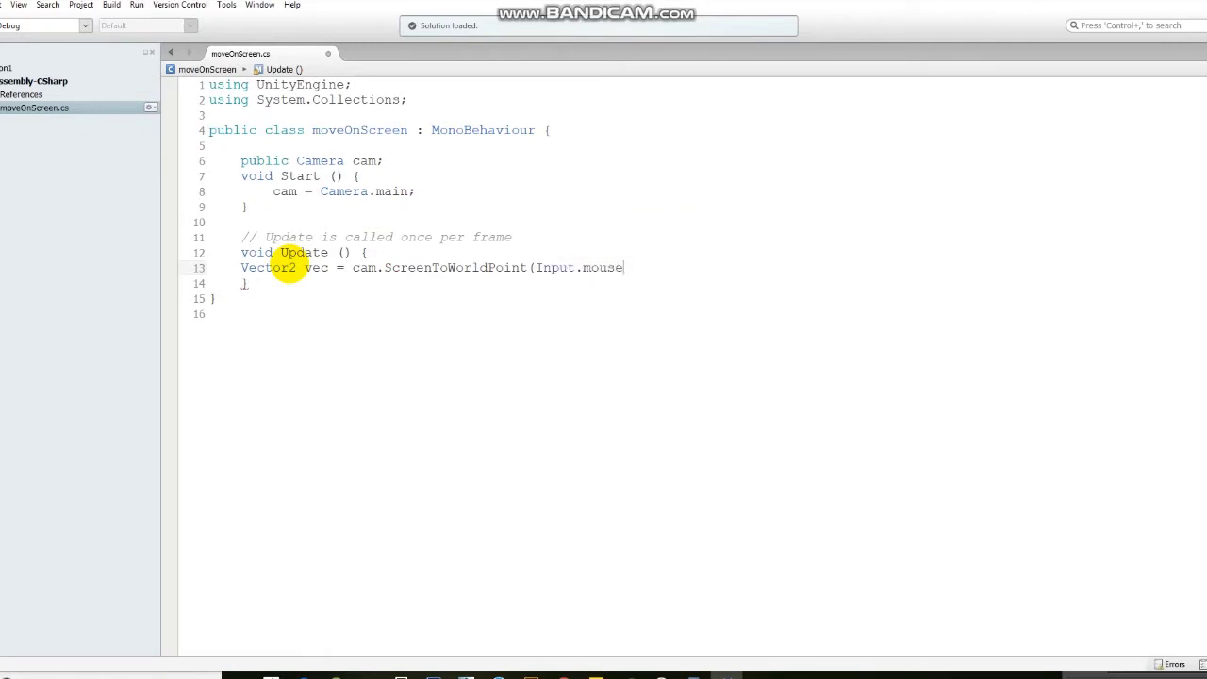
{"action": "type", "text": ";"}
{"action": "key", "text": "Return"}
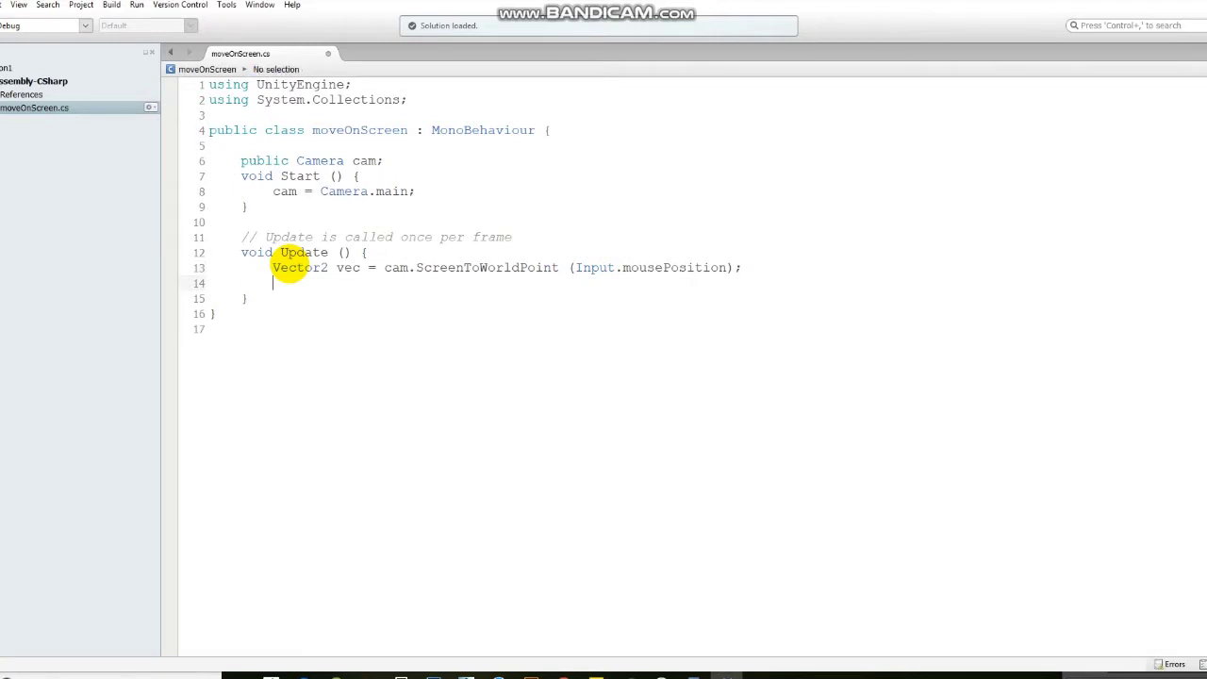
Add if (Input.GetButton("Fire1")) setting transform.position = vec, and type 'ganun lang' in WordPad.
{"action": "type", "text": "if"}
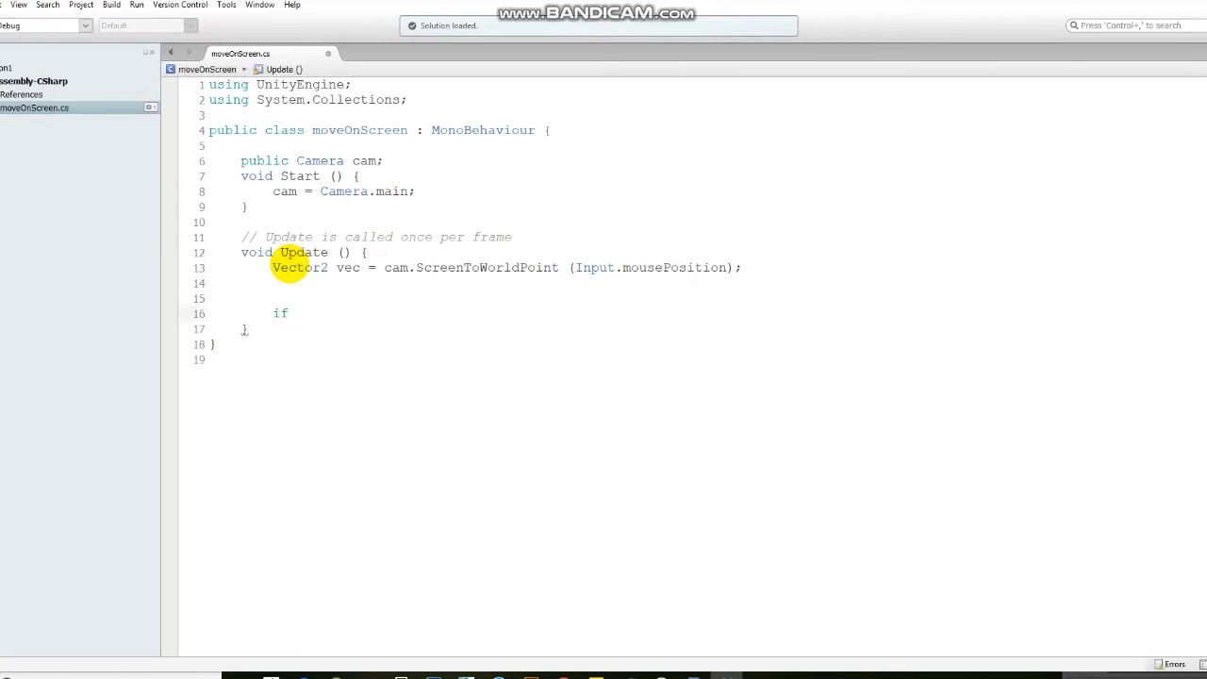
{"action": "type", "text": " (Input.GetButton (\"Fire1\""}
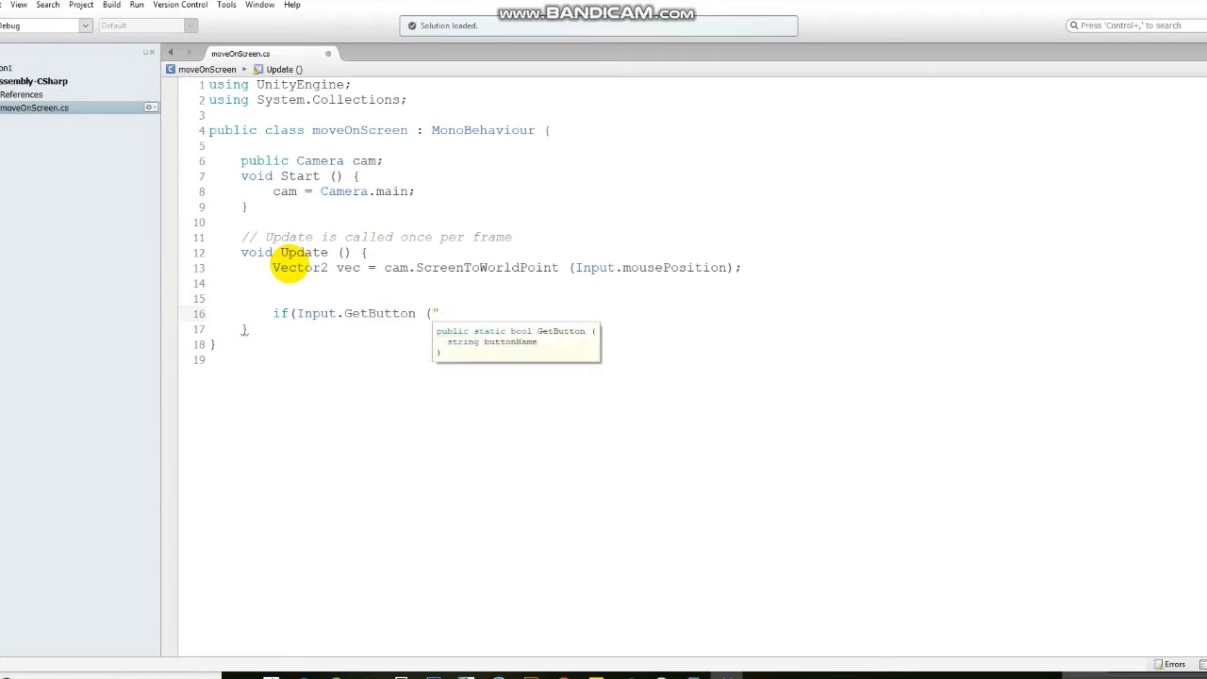
{"action": "type", "text": ")) "}
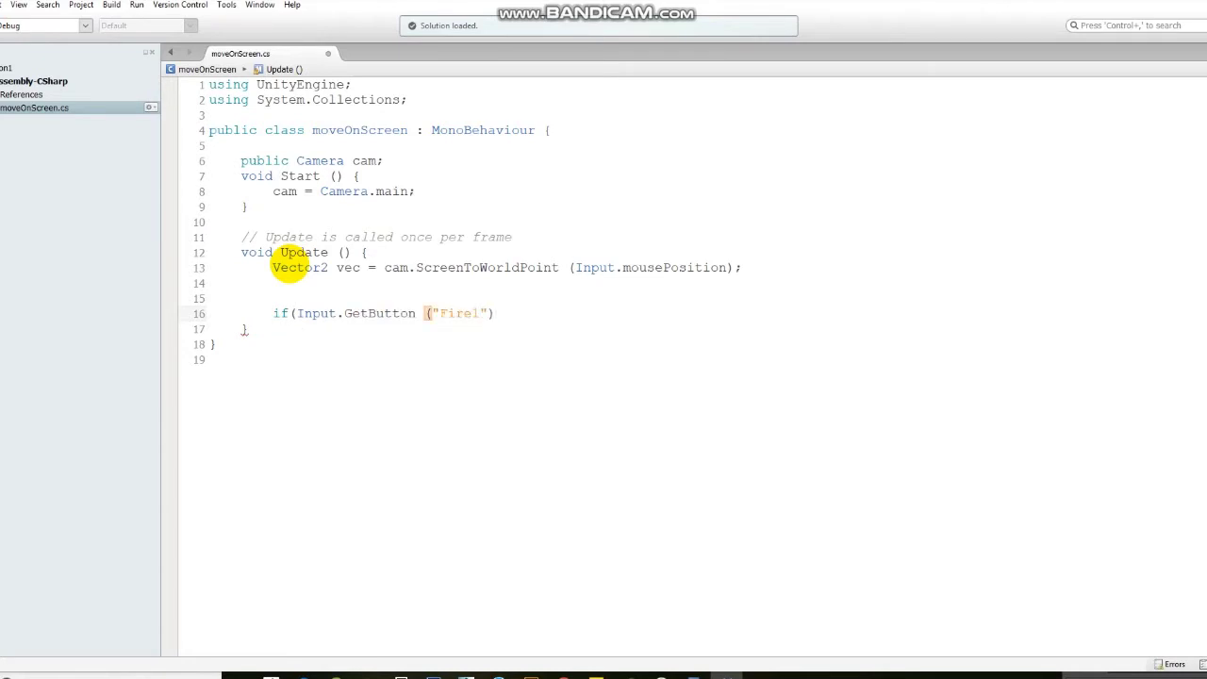
{"action": "type", "text": "{"}
{"action": "key", "text": "Return"}
{"action": "key", "text": "Return"}
{"action": "key", "text": "Return"}
{"action": "type", "text": "}"}
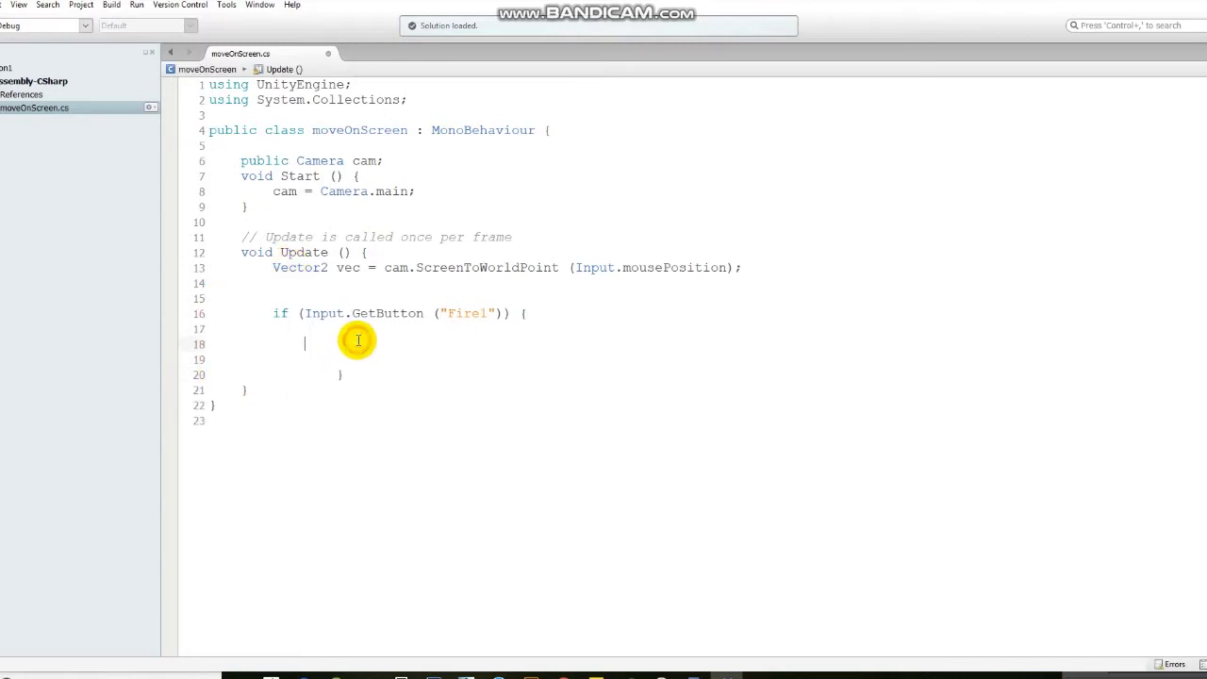
{"action": "type", "text": "Trans"}
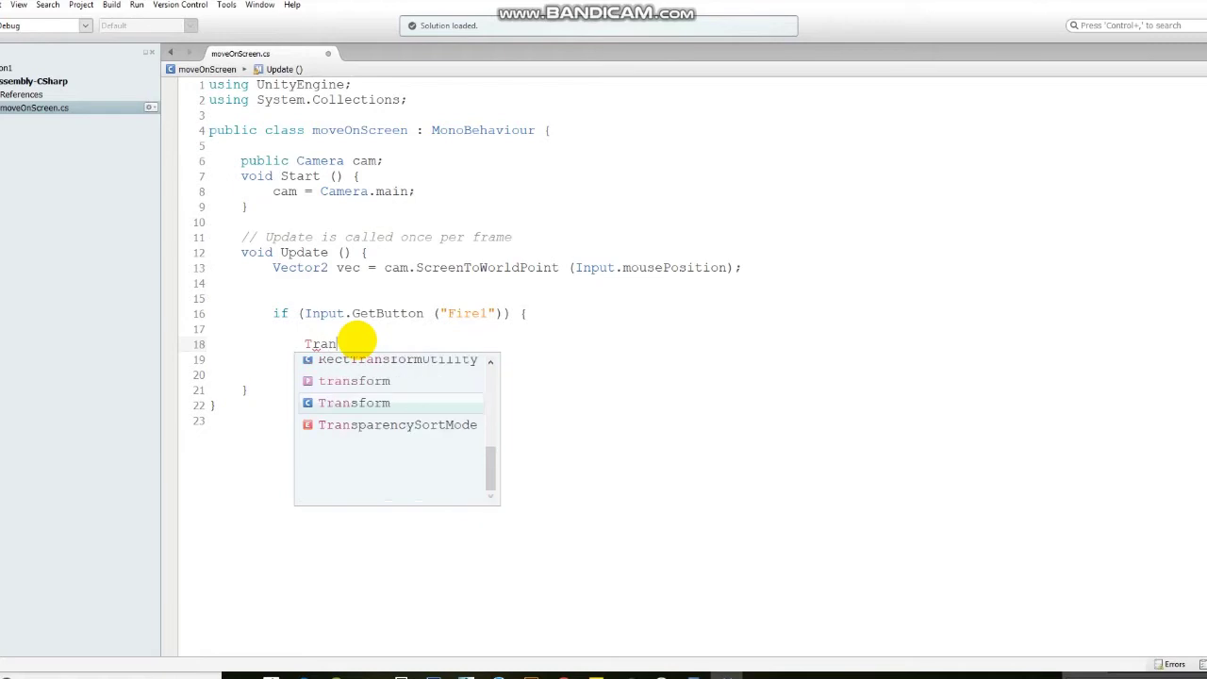
{"action": "type", "text": "f"}
{"action": "type", "text": "orm.posit"}
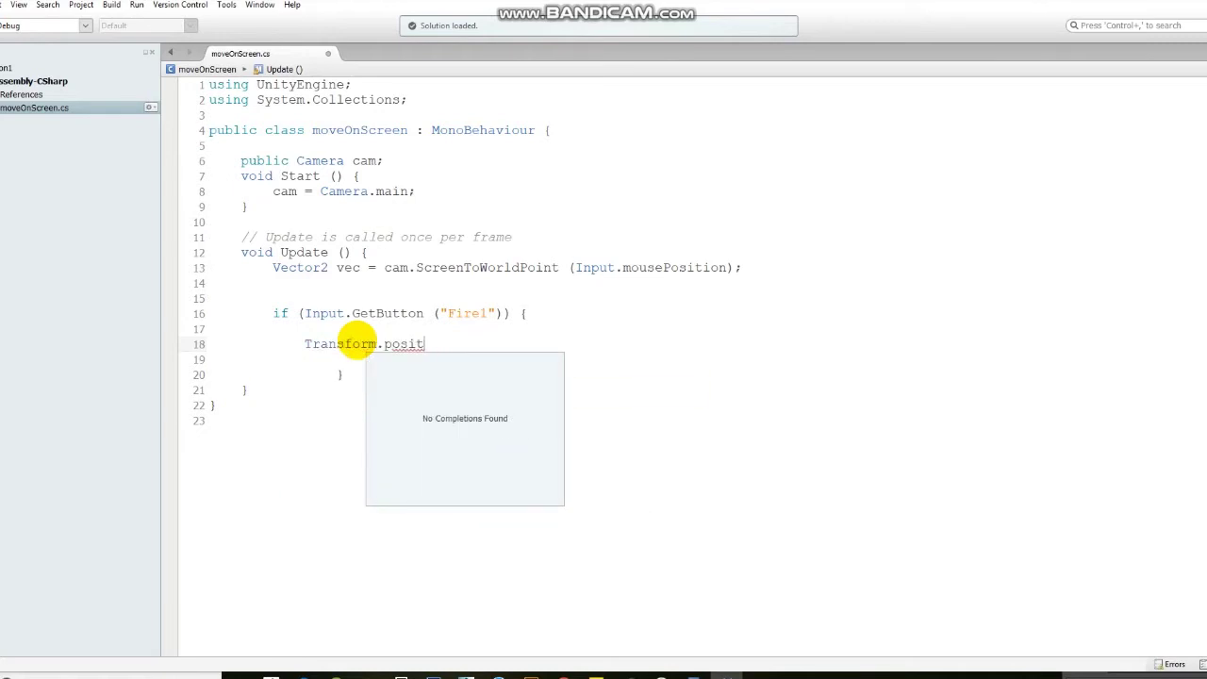
{"action": "key", "text": "BackSpace"}
{"action": "key", "text": "BackSpace"}
{"action": "key", "text": "BackSpace"}
{"action": "type", "text": "t"}
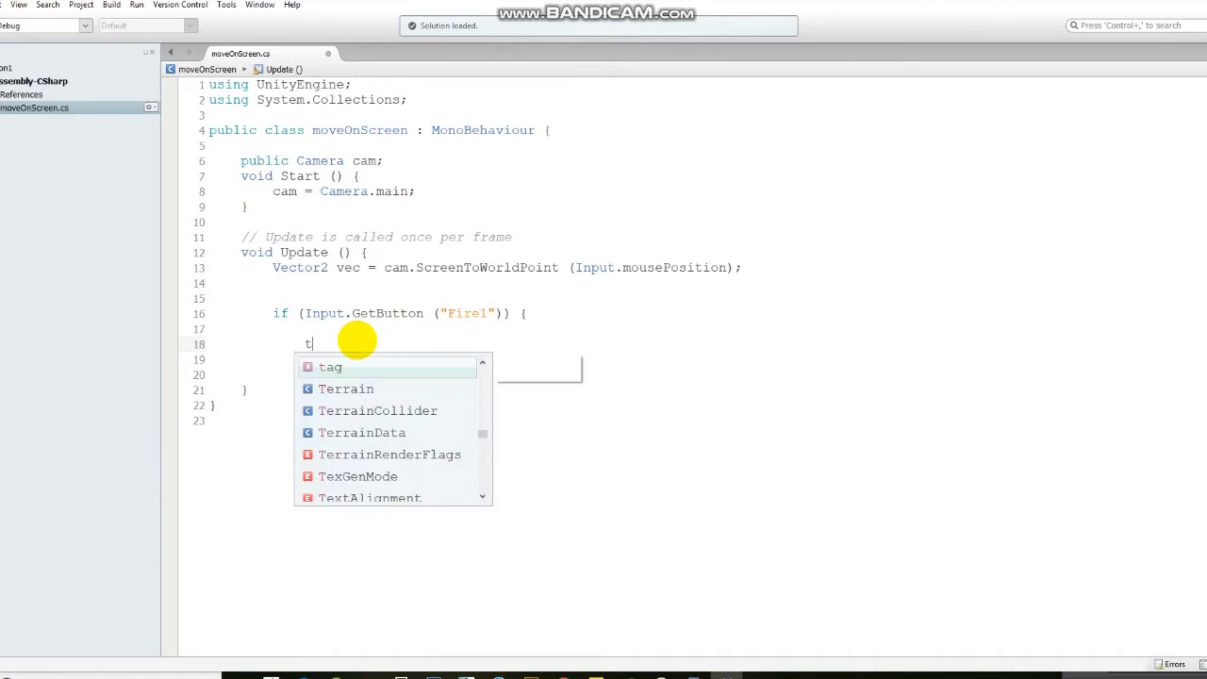
{"action": "type", "text": "ransfor"}
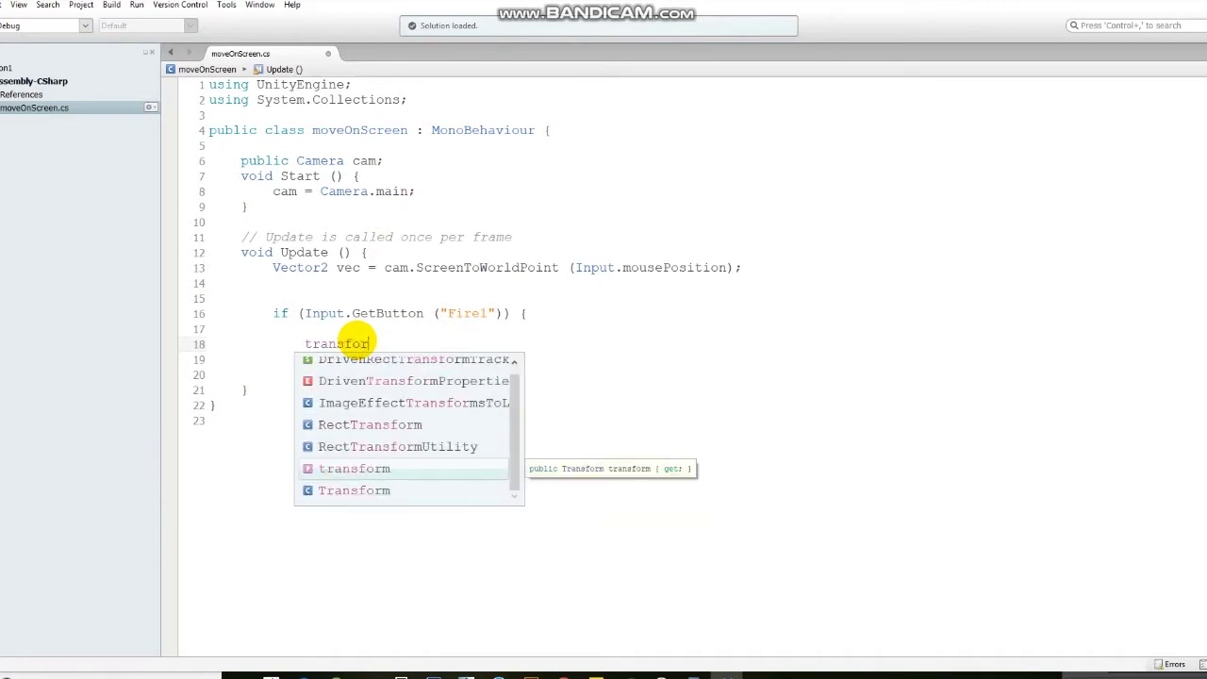
{"action": "key", "text": "Return"}
{"action": "type", "text": ".posit"}
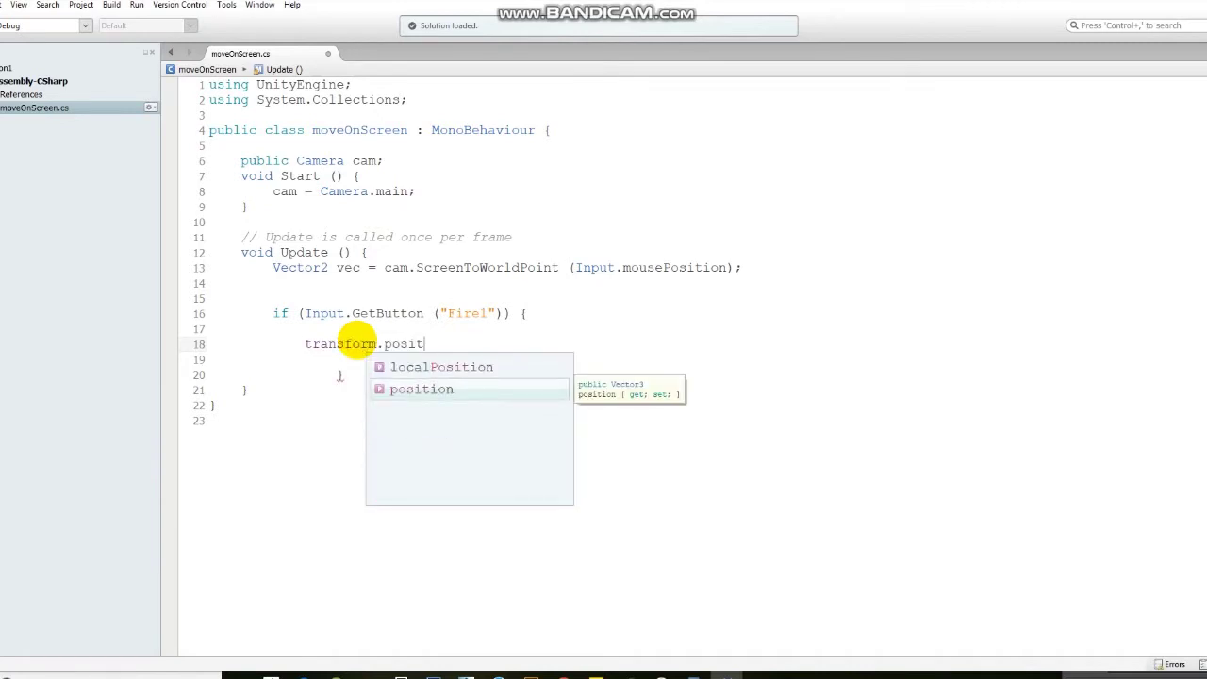
{"action": "type", "text": "ion = ve"}
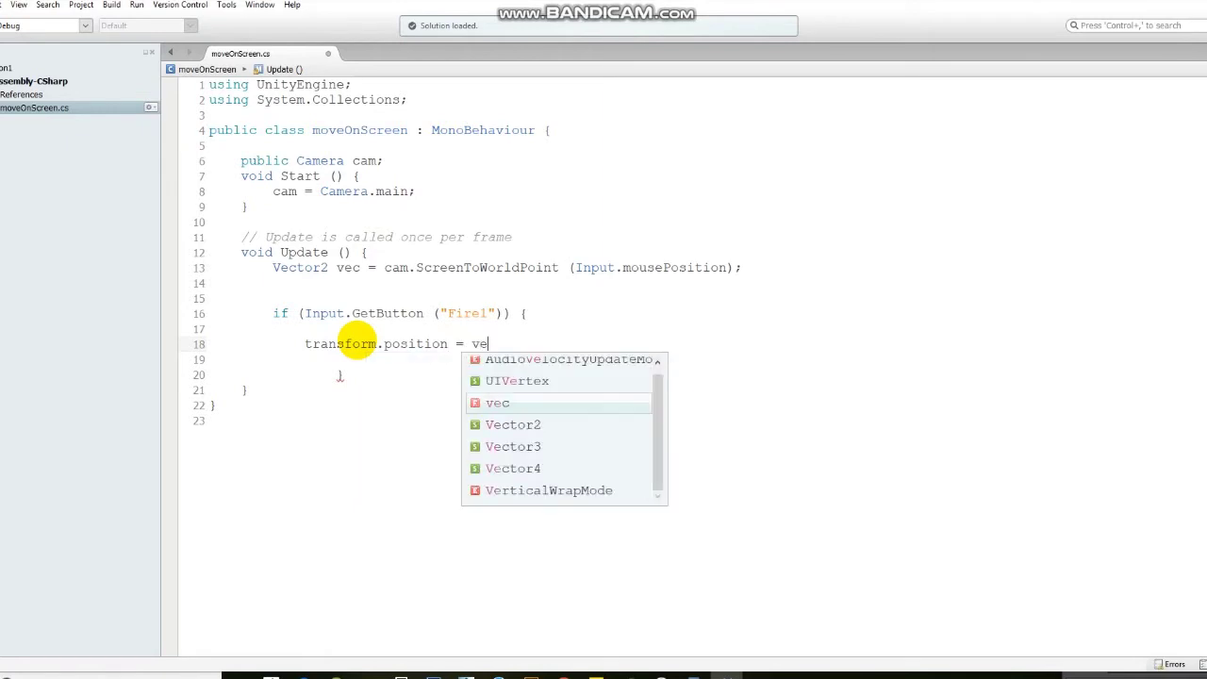
{"action": "type", "text": "c;"}
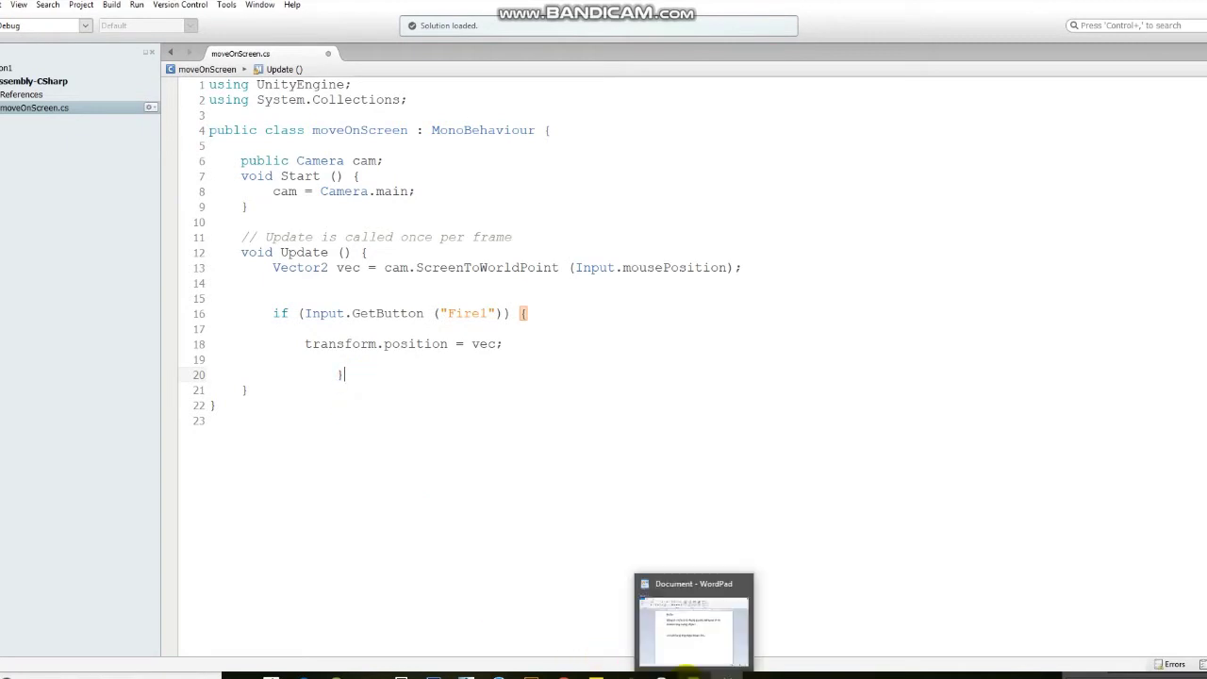
{"action": "left_click", "coordinate": [692, 673]}
{"action": "type", "text": "ganun lang"}
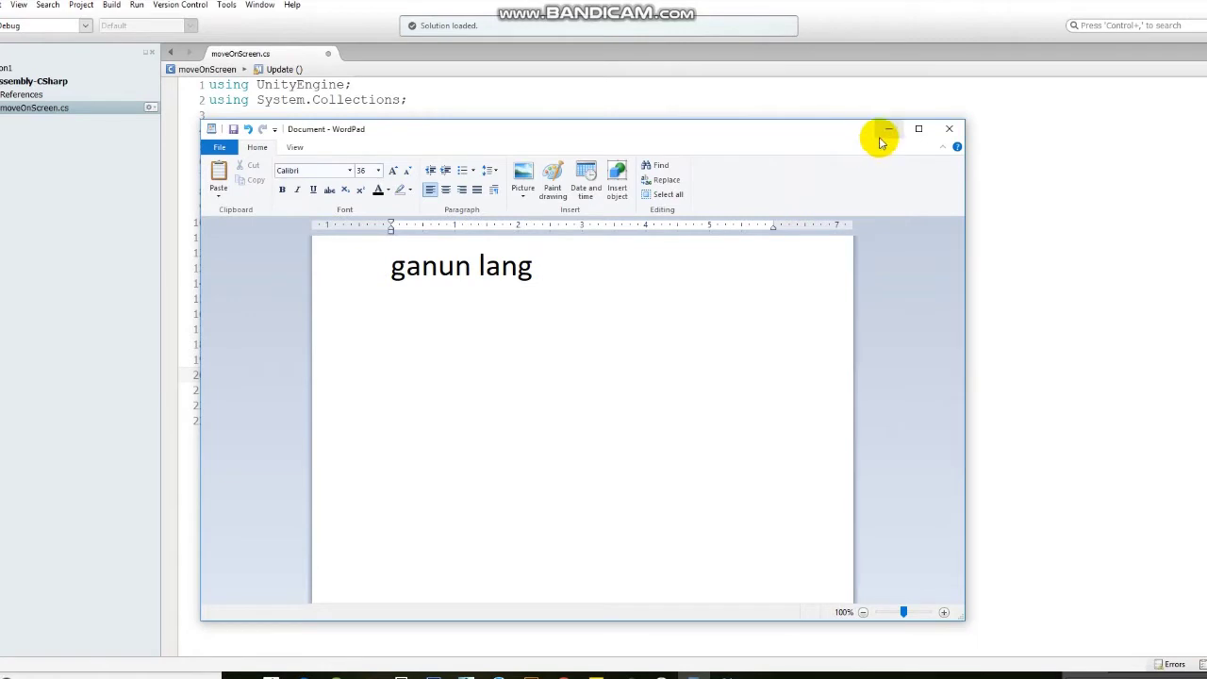
Add a WordPad line saying the code will be in the description for copy-paste, then minimize it.
{"action": "left_click", "coordinate": [885, 134]}
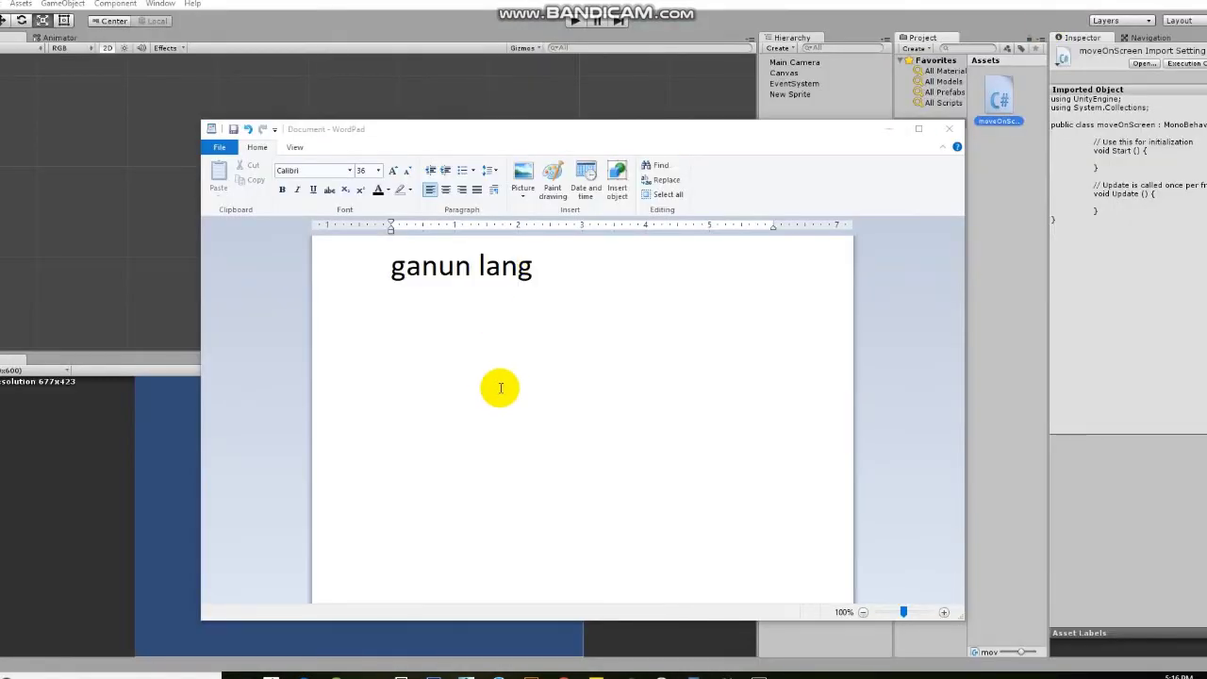
{"action": "left_click", "coordinate": [563, 272]}
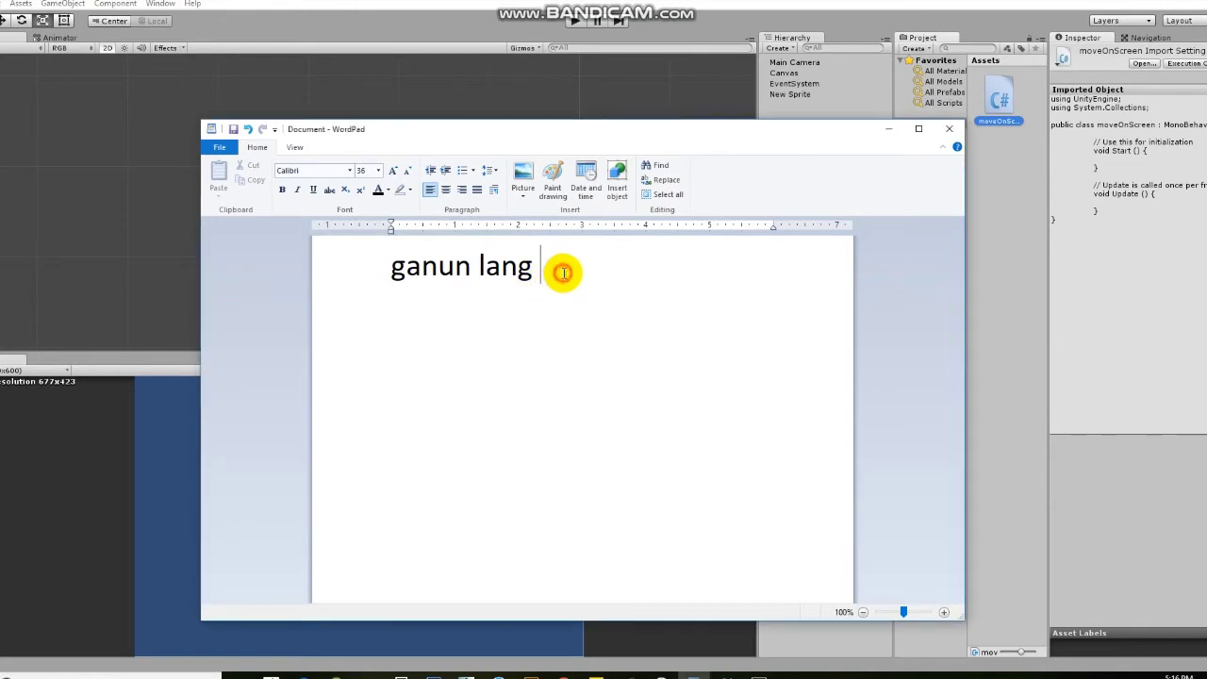
{"action": "type", "text": "kasimple"}
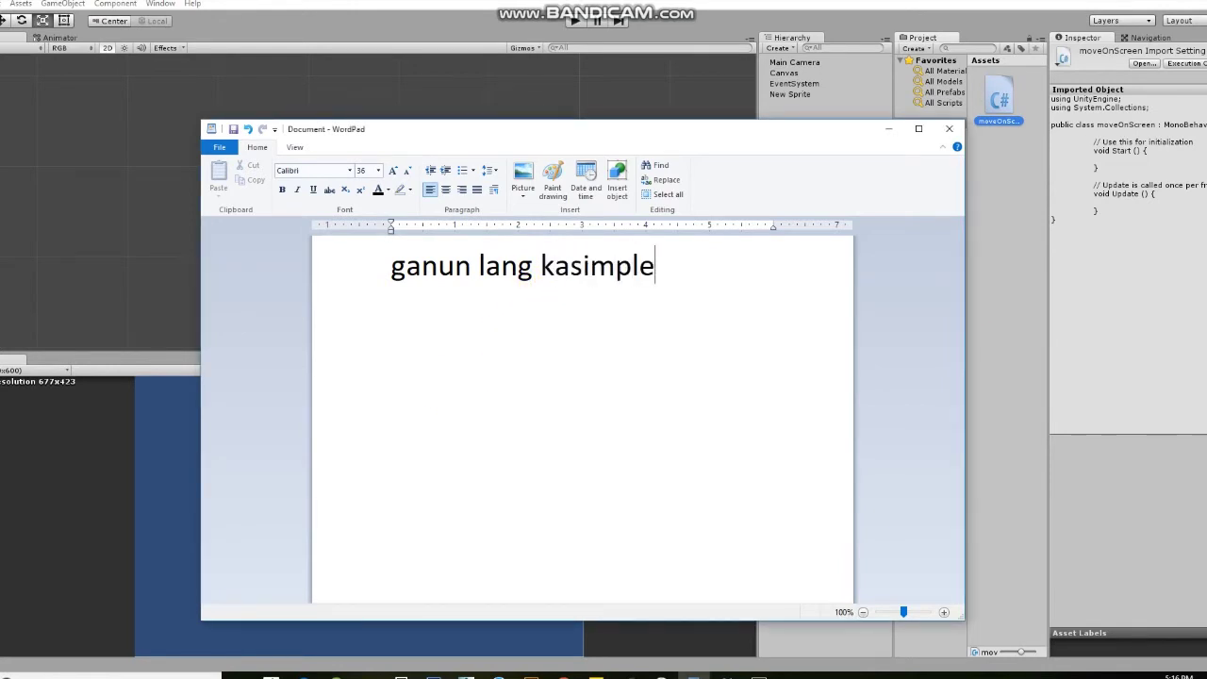
{"action": "type", "text": ". ilalagay k"}
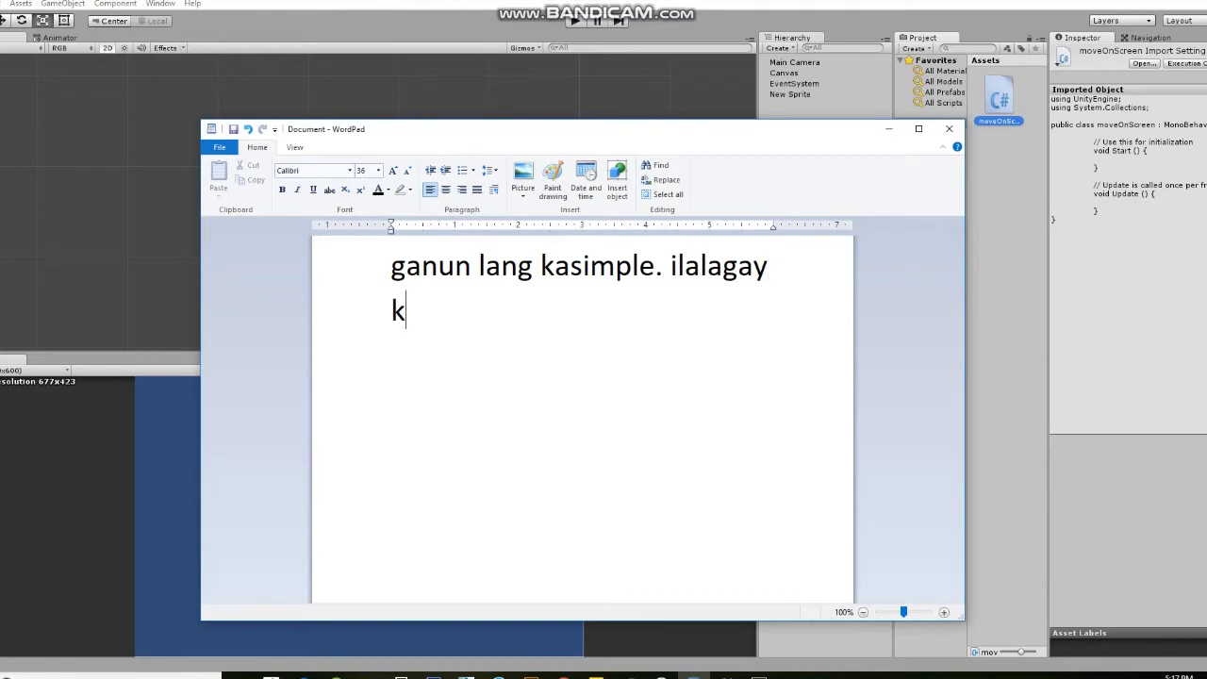
{"action": "type", "text": "on ang"}
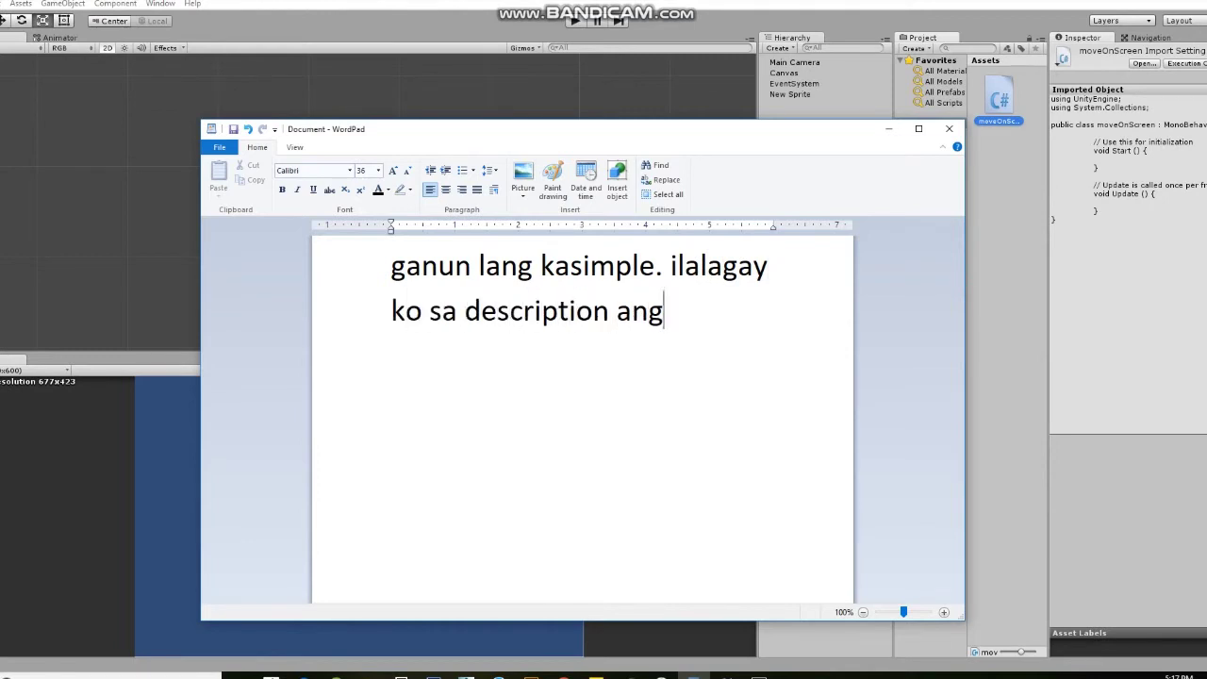
{"action": "type", "text": " mga code para copy"}
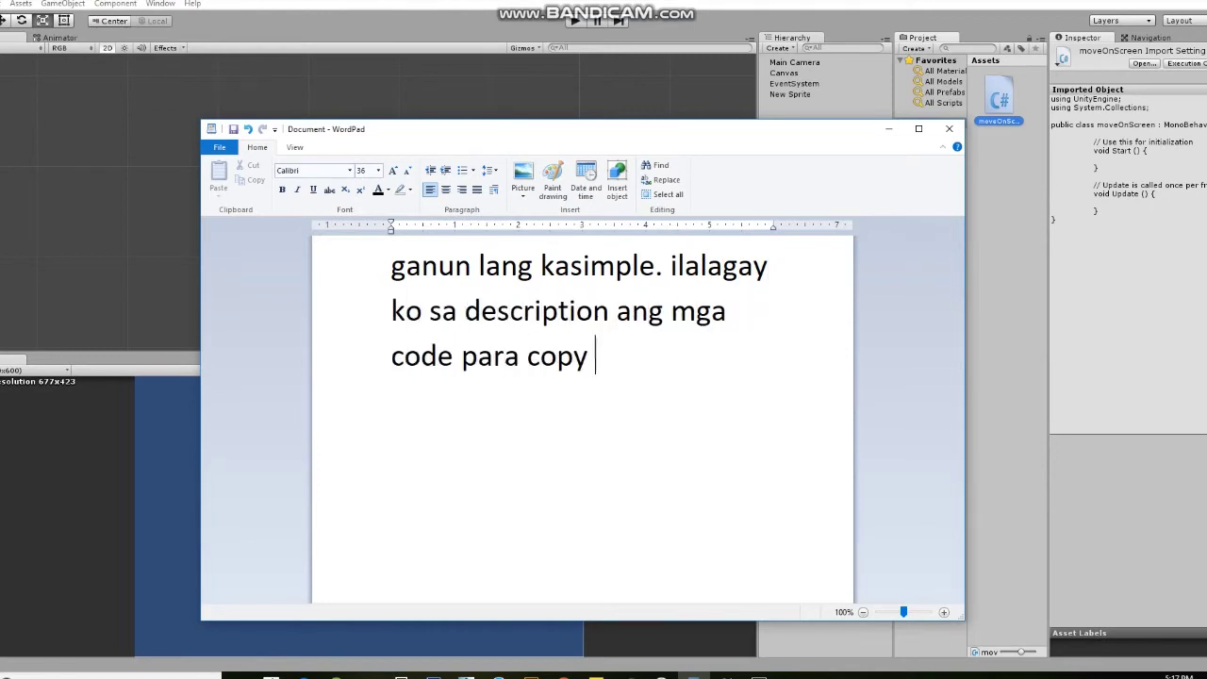
{"action": "type", "text": "paste"}
{"action": "type", "text": "."}
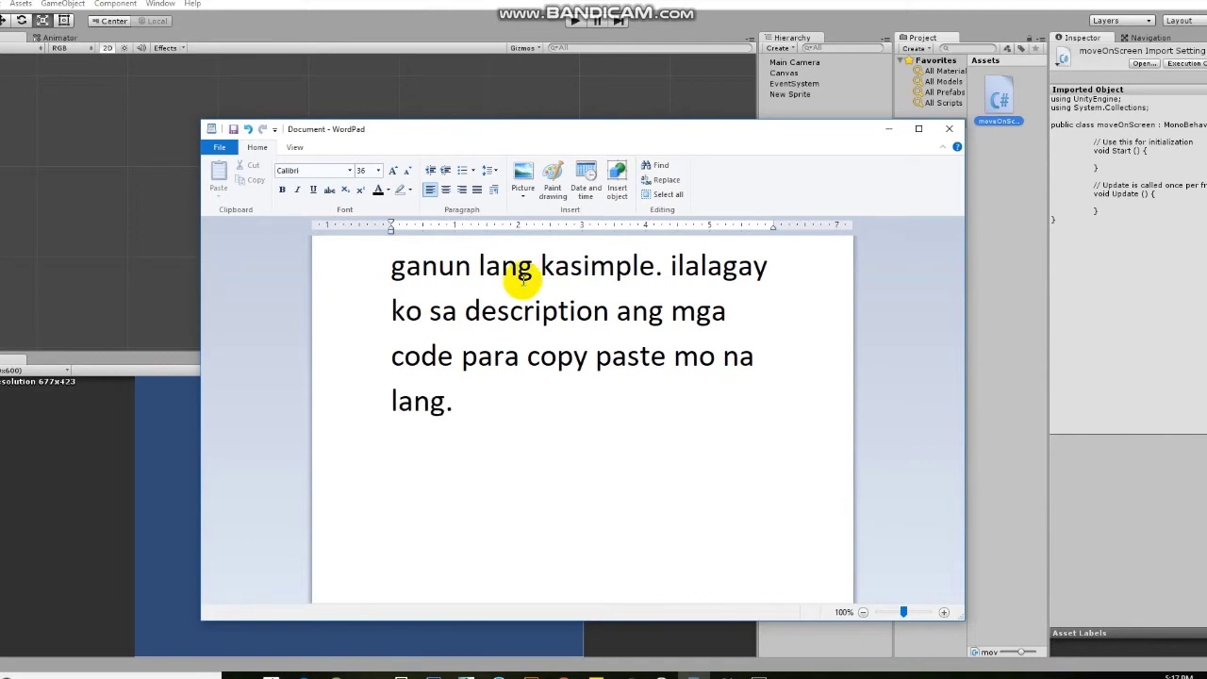
{"action": "left_click", "coordinate": [889, 129]}
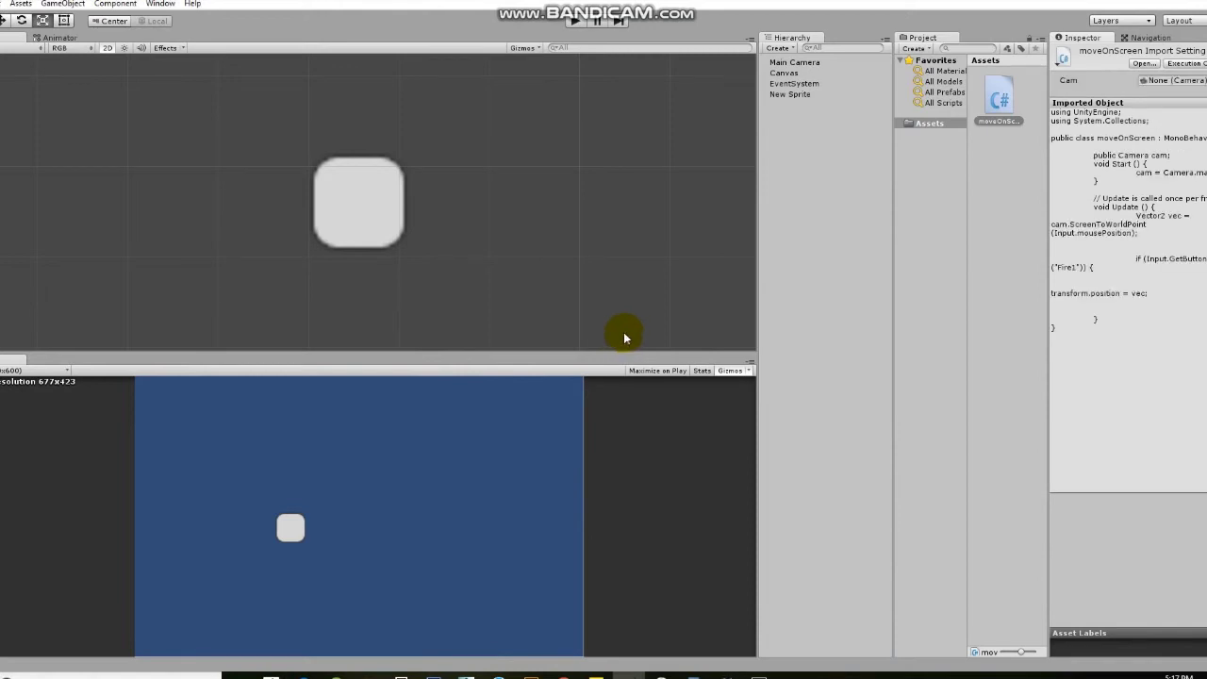
Enter Play mode and click around the Game view so the sprite jumps to each point.
{"action": "left_click", "coordinate": [571, 24]}
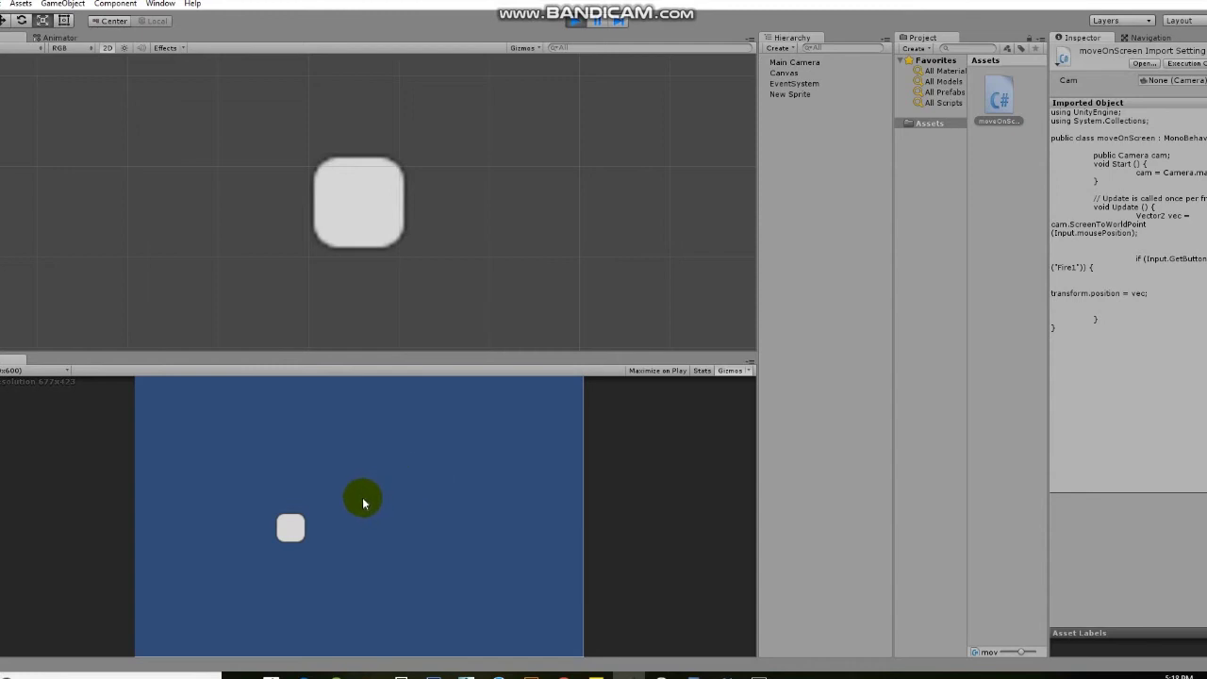
{"action": "left_click_drag", "start_coordinate": [360, 497], "coordinate": [412, 482]}
{"action": "left_click", "coordinate": [473, 506]}
{"action": "left_click", "coordinate": [254, 574]}
{"action": "left_click", "coordinate": [370, 447]}
{"action": "left_click", "coordinate": [359, 524]}
{"action": "left_click", "coordinate": [342, 567]}
{"action": "left_click", "coordinate": [423, 466]}
{"action": "left_click", "coordinate": [317, 629]}
{"action": "left_click", "coordinate": [297, 520]}
{"action": "left_click", "coordinate": [447, 528]}
{"action": "left_click", "coordinate": [391, 491]}
{"action": "left_click", "coordinate": [303, 449]}
{"action": "left_click", "coordinate": [450, 411]}
{"action": "left_click", "coordinate": [475, 474]}
{"action": "left_click", "coordinate": [406, 539]}
{"action": "left_click", "coordinate": [289, 534]}
{"action": "left_click", "coordinate": [243, 598]}
{"action": "left_click", "coordinate": [371, 537]}
{"action": "left_click", "coordinate": [372, 487]}
{"action": "left_click", "coordinate": [493, 542]}
{"action": "left_click", "coordinate": [445, 593]}
{"action": "left_click", "coordinate": [326, 562]}
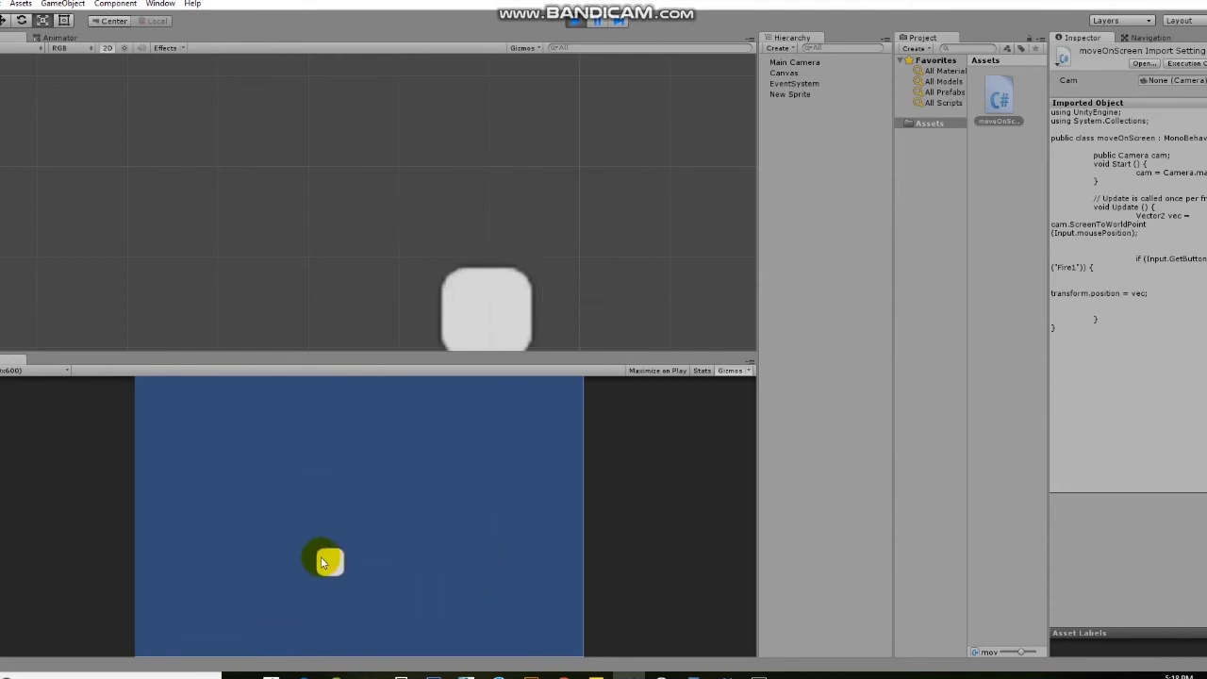
Keep testing clicks across the Game view, then stop Play mode and bring WordPad back.
{"action": "left_click", "coordinate": [524, 457]}
{"action": "left_click", "coordinate": [277, 466]}
{"action": "left_click", "coordinate": [276, 535]}
{"action": "left_click", "coordinate": [414, 604]}
{"action": "left_click", "coordinate": [292, 409]}
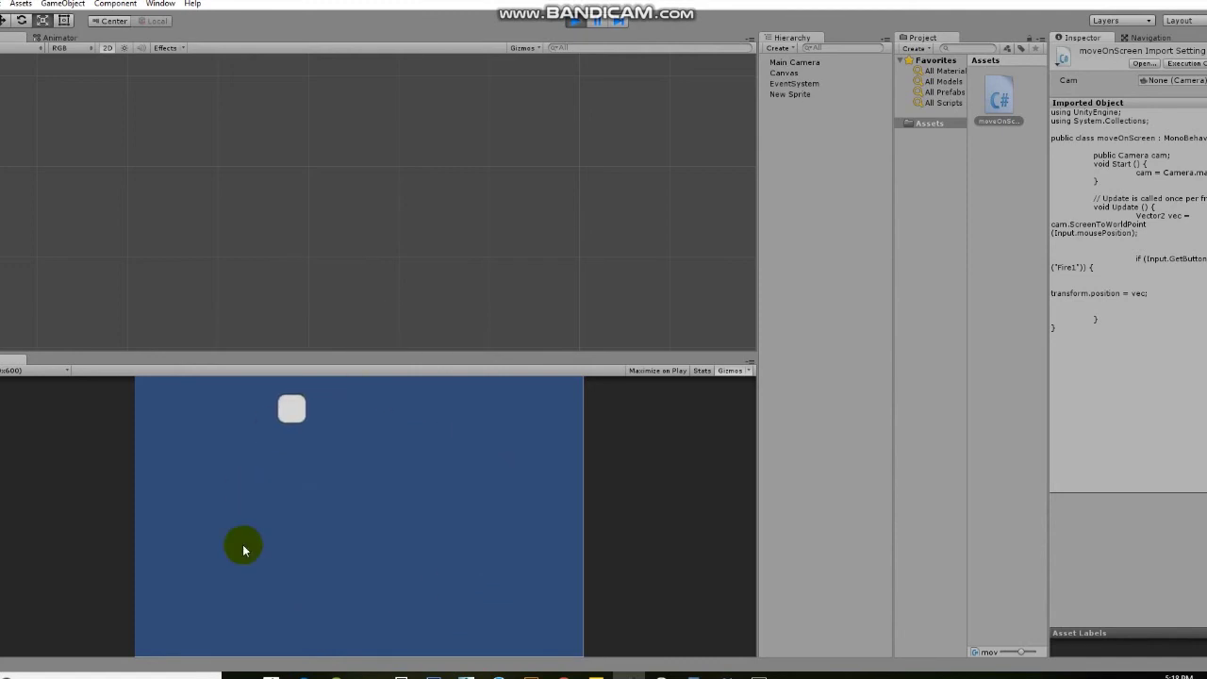
{"action": "left_click", "coordinate": [352, 555]}
{"action": "left_click", "coordinate": [480, 618]}
{"action": "left_click", "coordinate": [437, 436]}
{"action": "left_click", "coordinate": [235, 541]}
{"action": "left_click", "coordinate": [331, 477]}
{"action": "left_click", "coordinate": [296, 596]}
{"action": "left_click", "coordinate": [412, 576]}
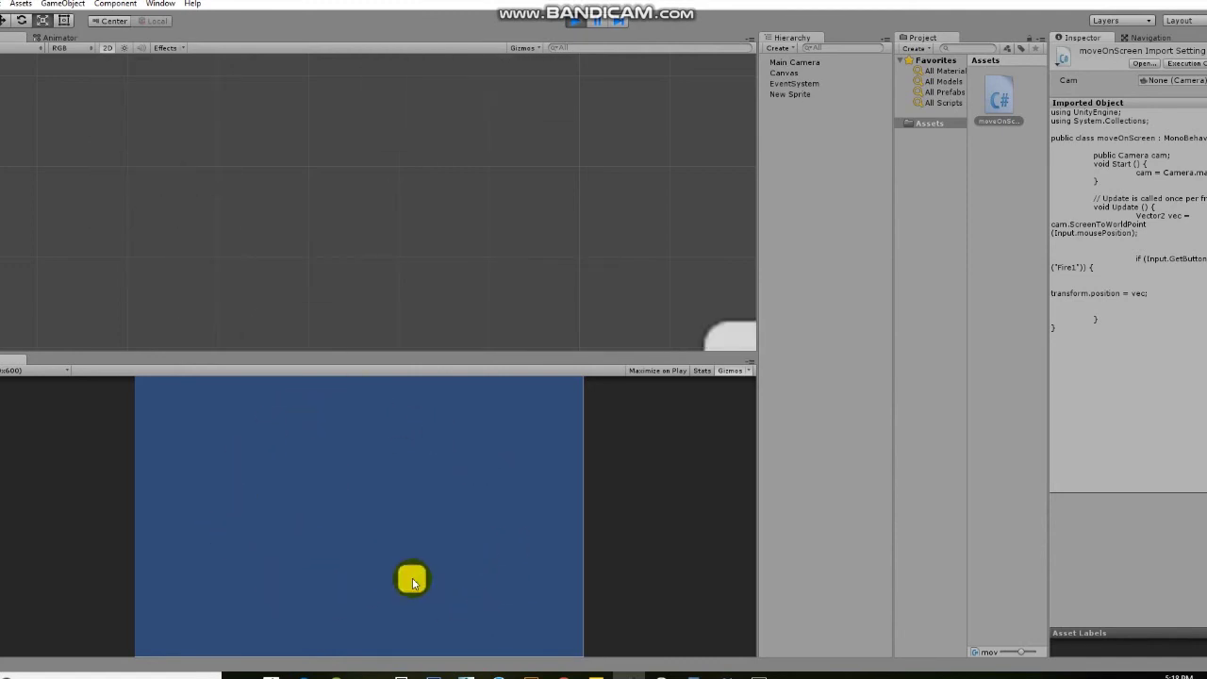
{"action": "left_click", "coordinate": [509, 638]}
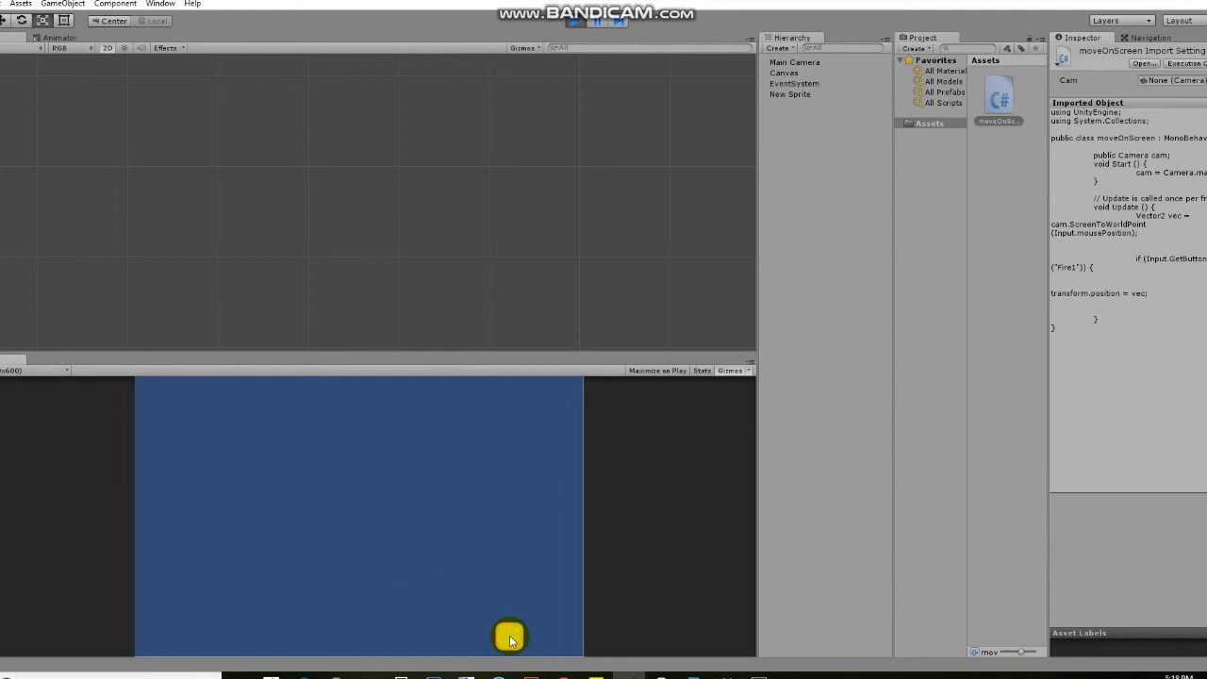
{"action": "left_click", "coordinate": [580, 24]}
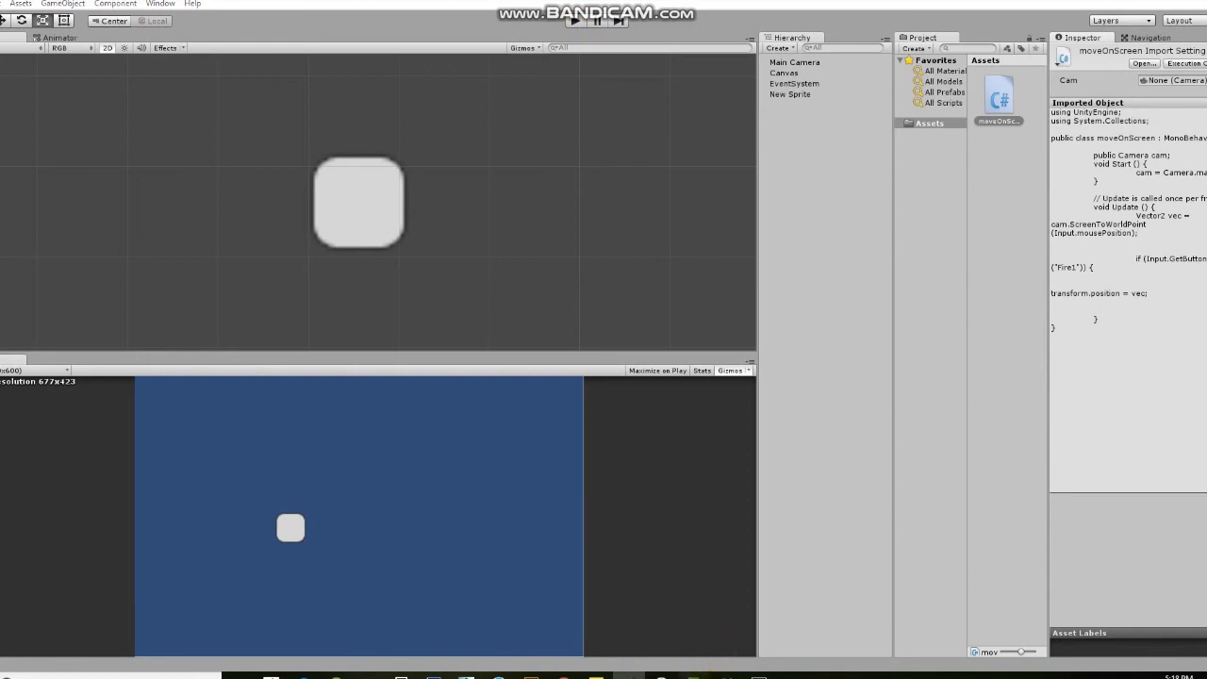
{"action": "left_click", "coordinate": [694, 675]}
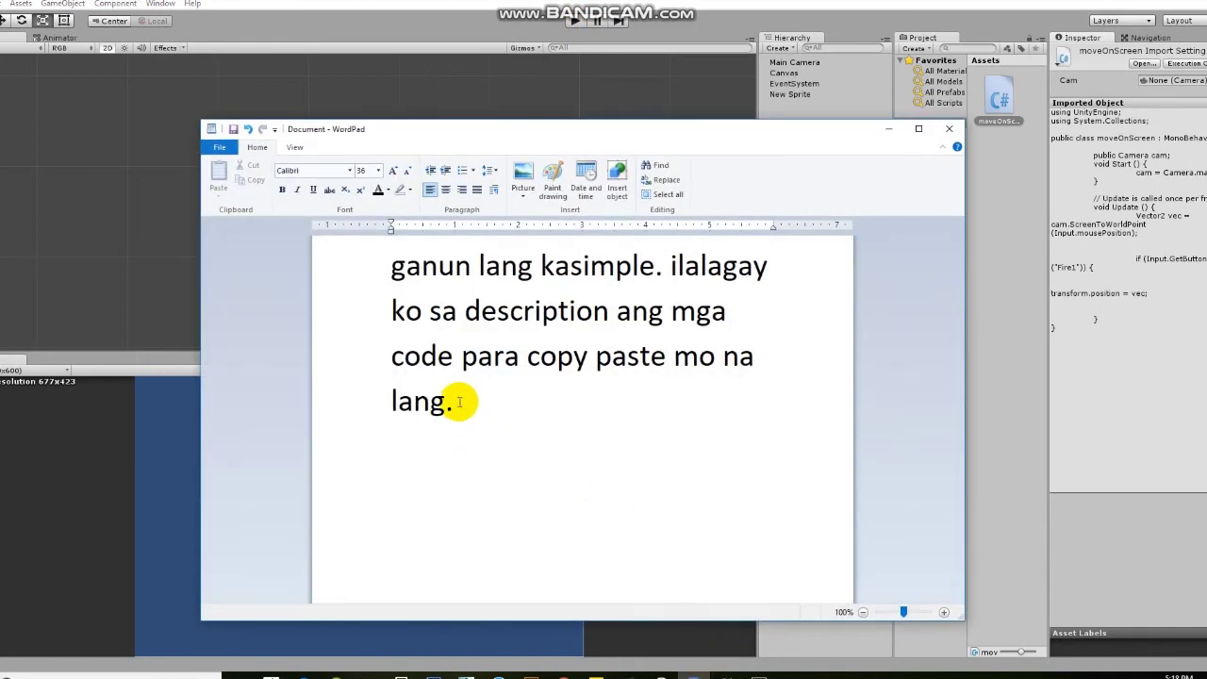
Replace the WordPad paragraph with the closing line 'thank for watching!'.
{"action": "left_click_drag", "start_coordinate": [457, 403], "coordinate": [391, 274]}
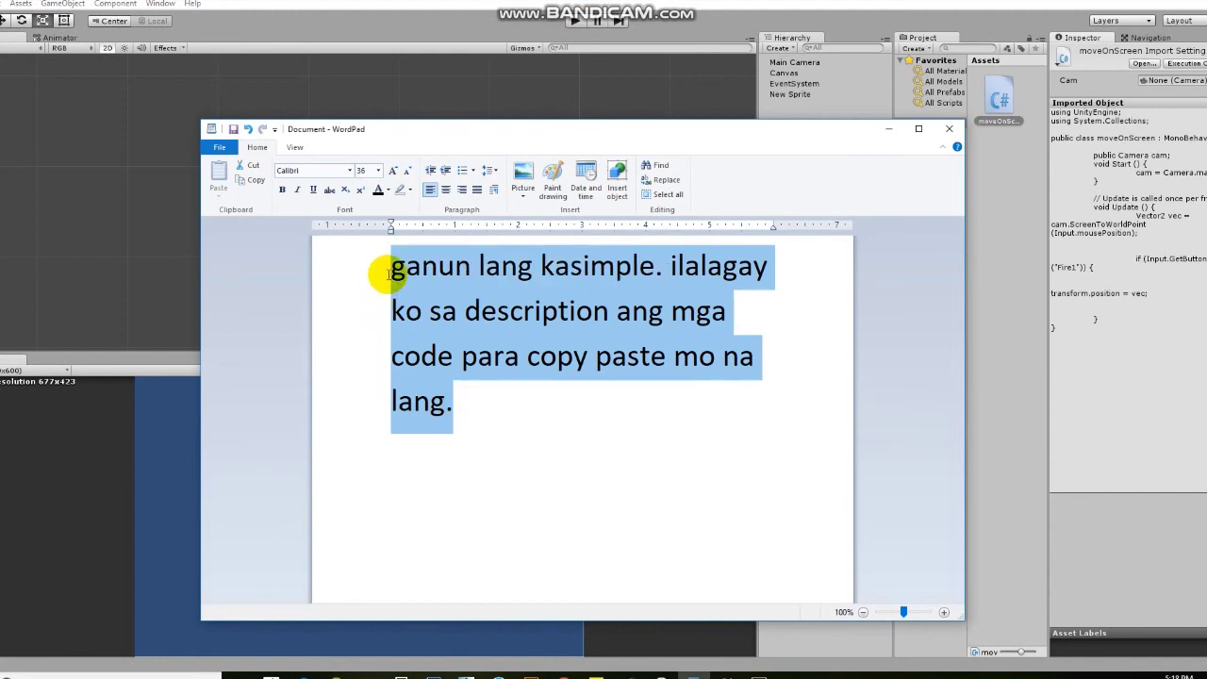
{"action": "type", "text": "thank for w"}
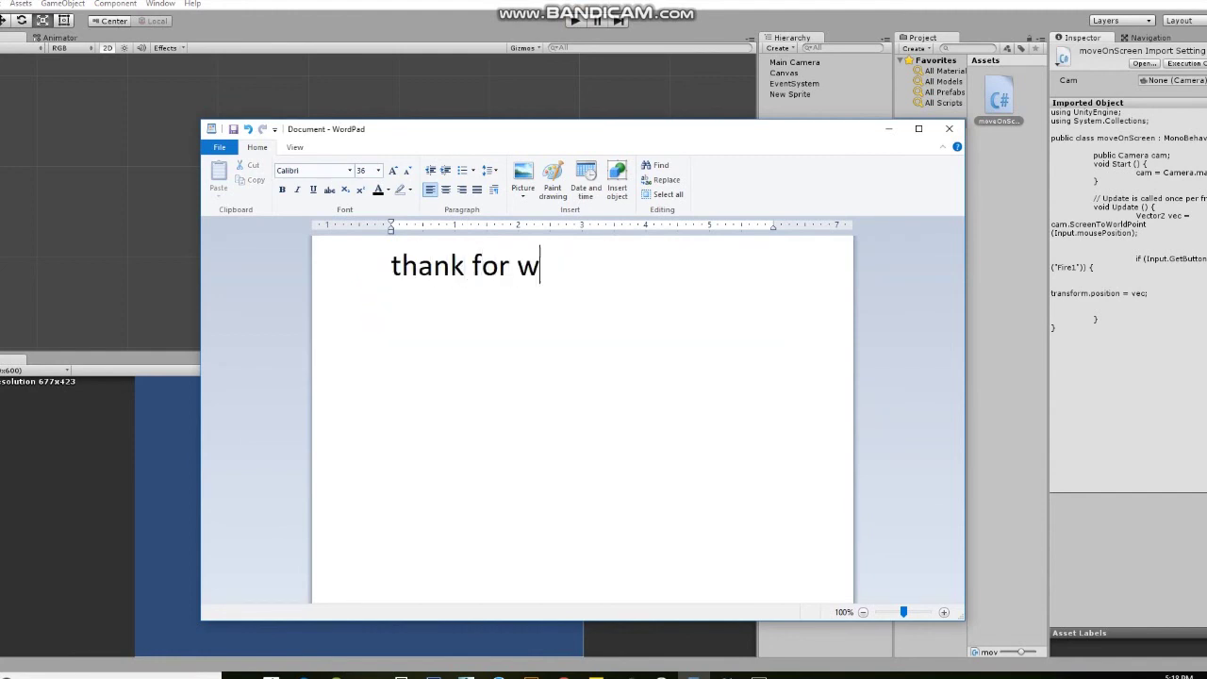
{"action": "type", "text": "!"}
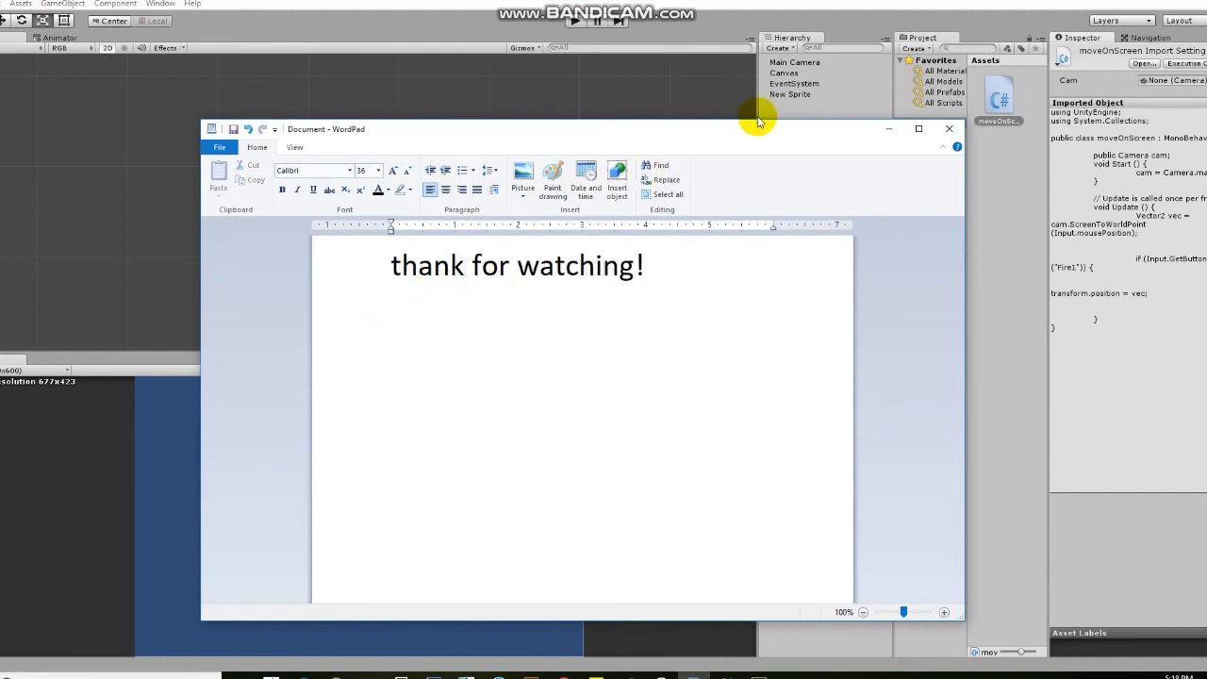